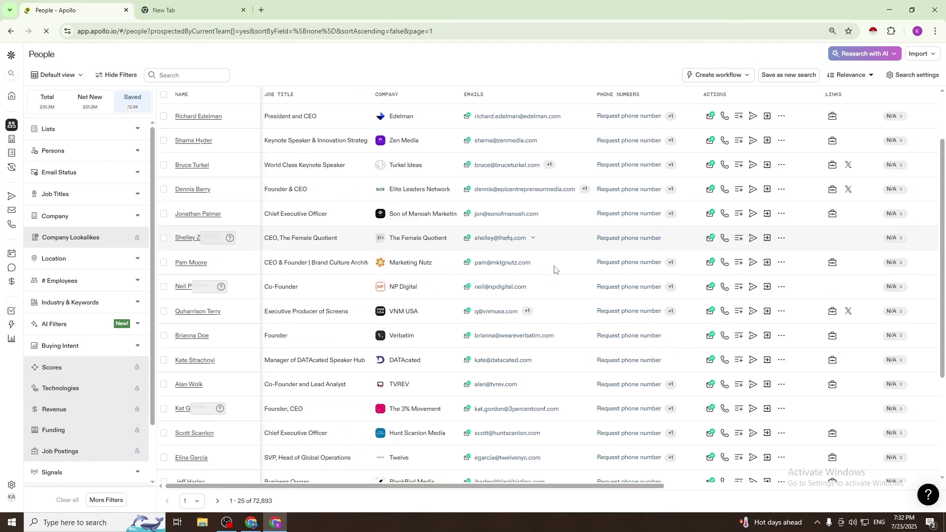
# Switch to the new browser tab to bring up the Apollo.io Home dashboard.
pyautogui.scroll(2, 554, 269)
pyautogui.scroll(-6, 573, 292)
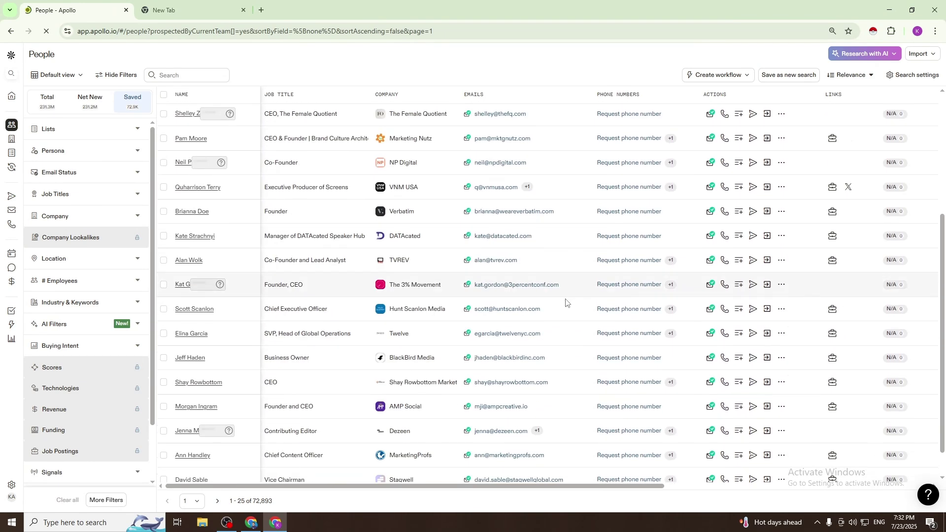
pyautogui.scroll(6, 544, 308)
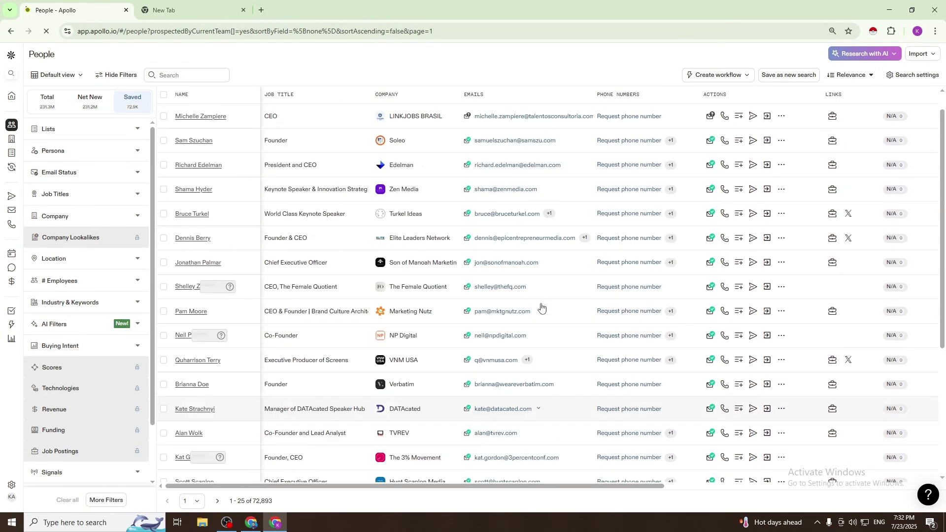
pyautogui.click(164, 10)
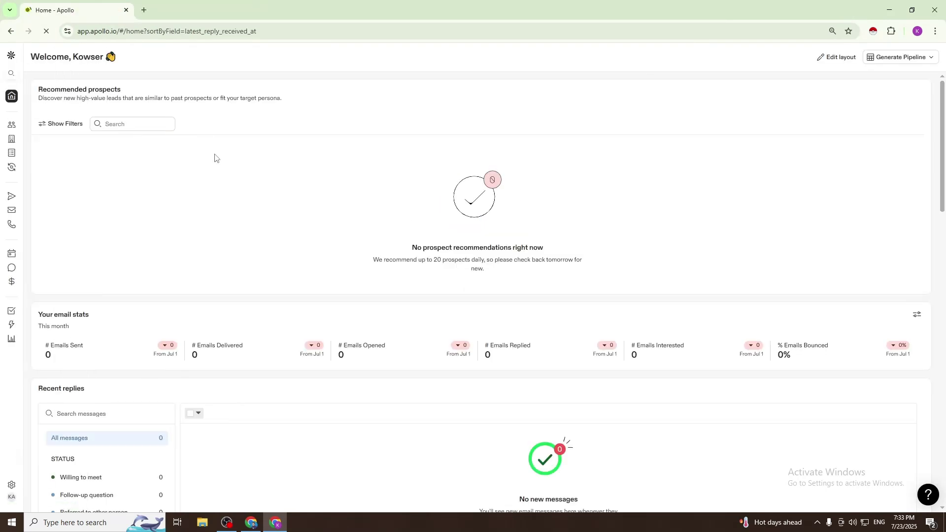
# Open People search and scroll through the 72,893 saved contacts.
pyautogui.click(11, 125)
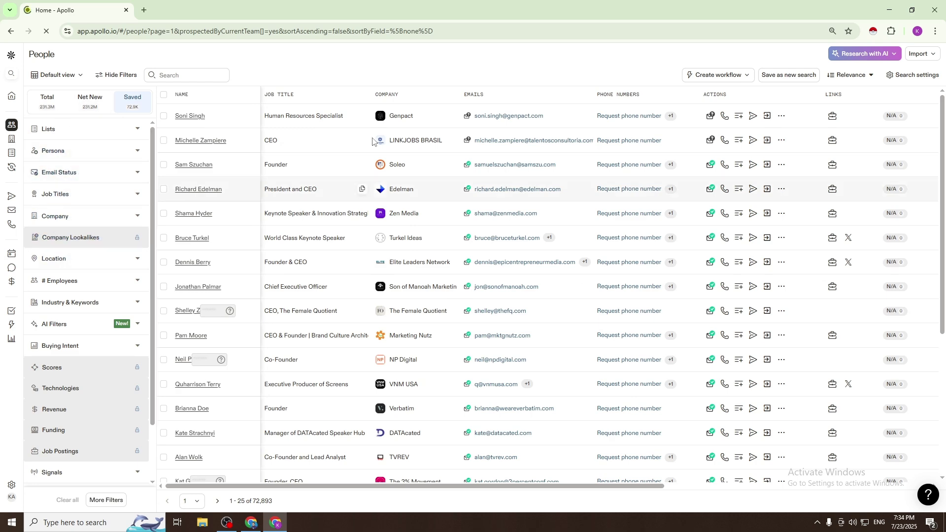
pyautogui.scroll(-4, 293, 290)
pyautogui.scroll(3, 292, 291)
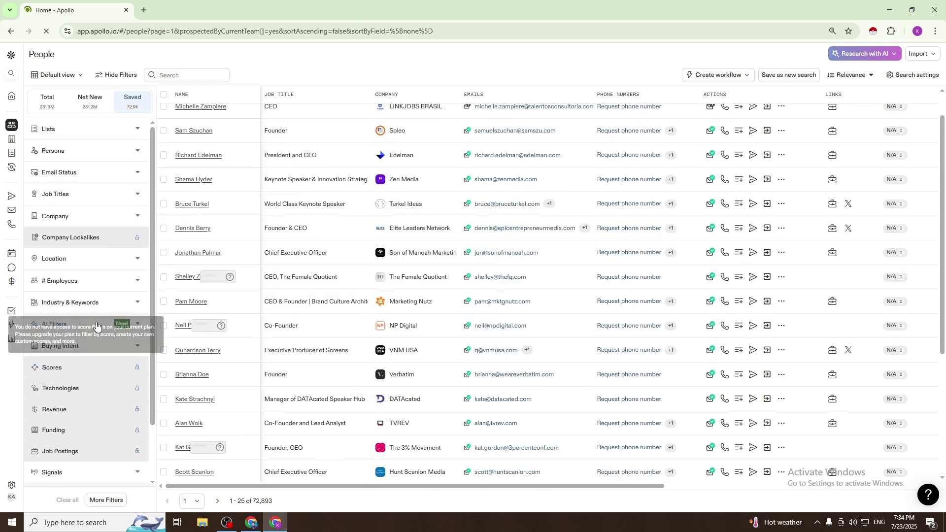
pyautogui.scroll(-2, 98, 335)
pyautogui.scroll(2, 96, 295)
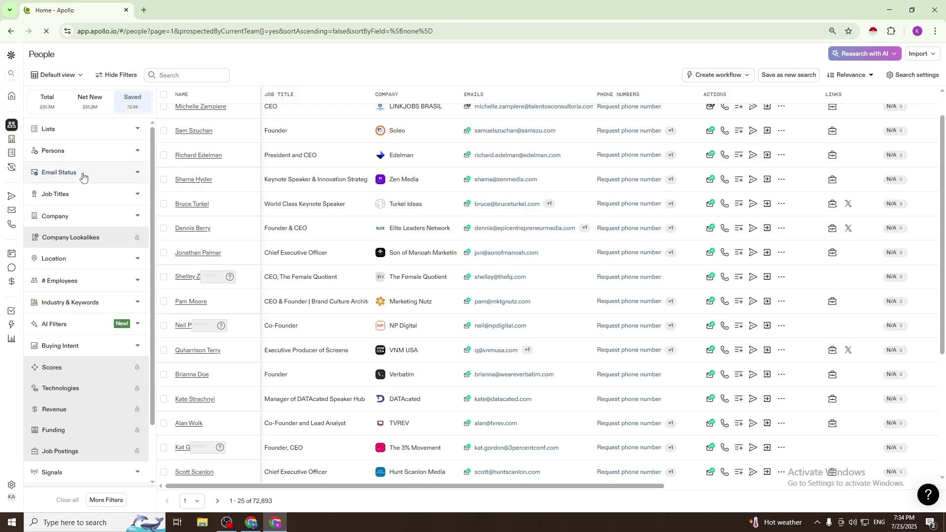
# Filter to Verified email status and show Net New contacts (88.2M prospects).
pyautogui.click(83, 173)
pyautogui.click(34, 205)
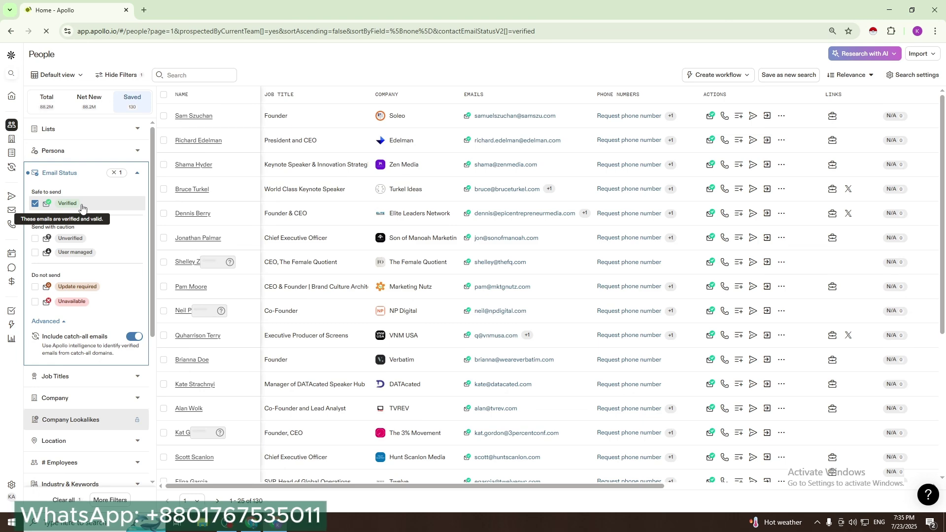
pyautogui.scroll(-5, 82, 208)
pyautogui.scroll(-4, 475, 243)
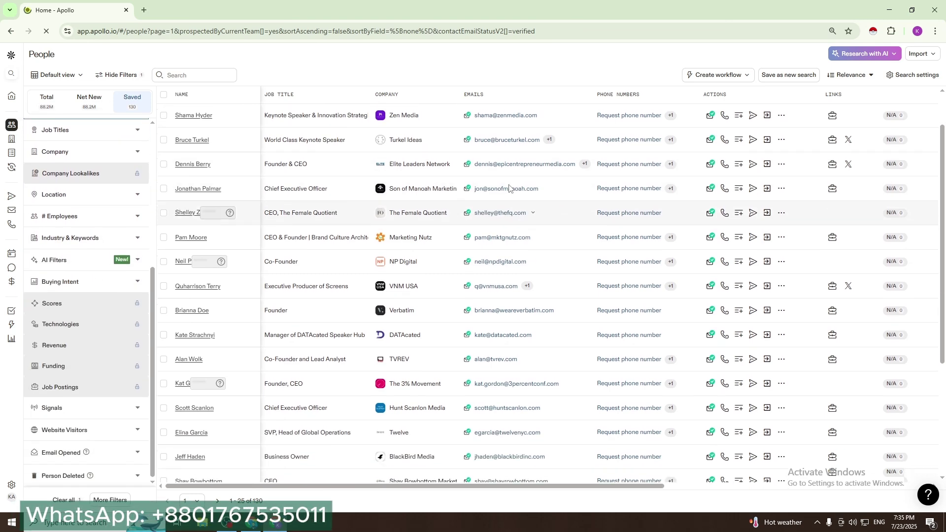
pyautogui.scroll(3, 478, 343)
pyautogui.click(89, 101)
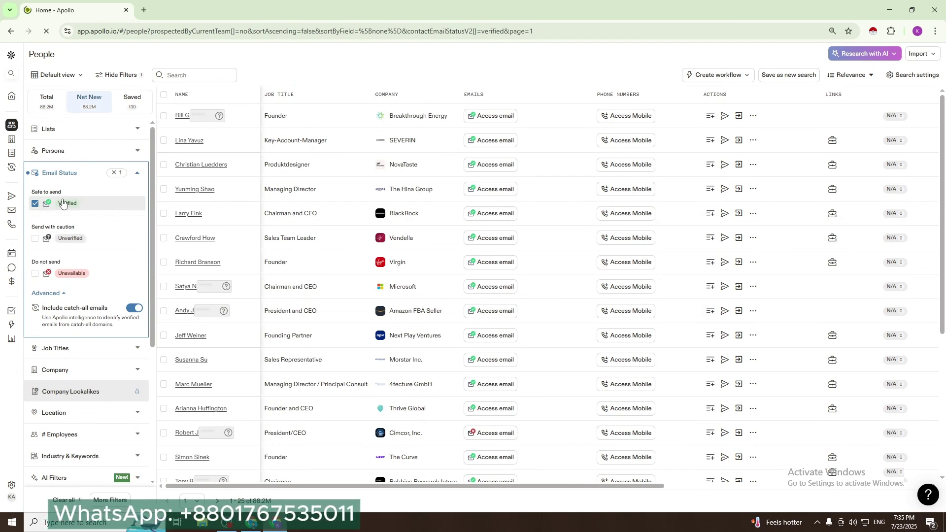
# Include the job titles ceo, Owner and Founder, narrowing results to 2.8M.
pyautogui.click(137, 173)
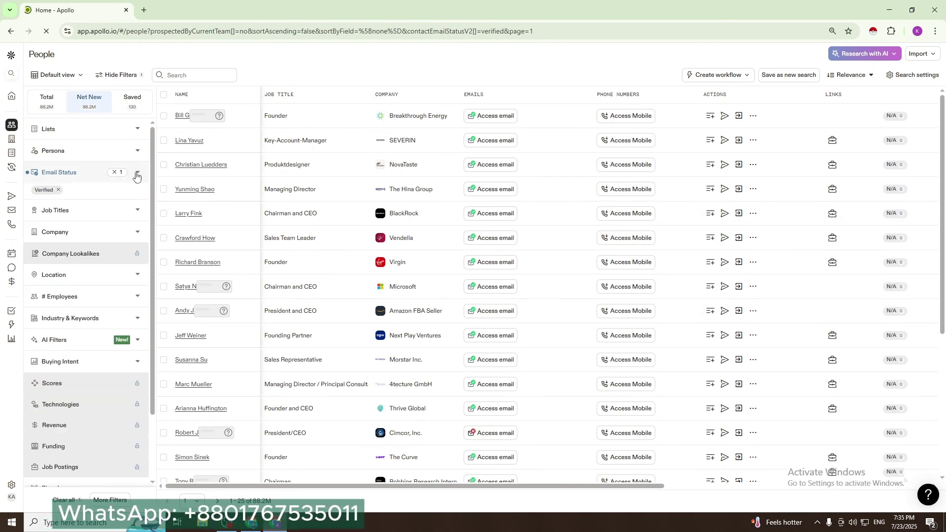
pyautogui.click(70, 213)
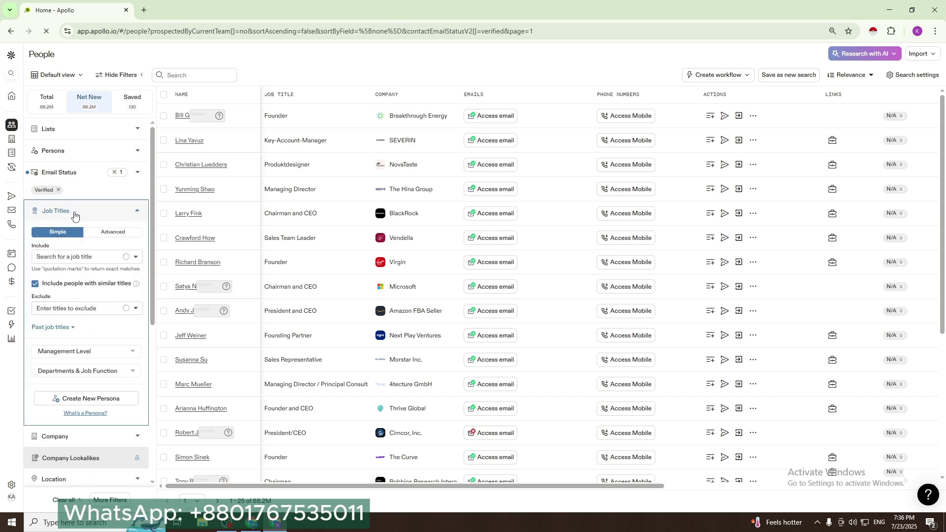
pyautogui.click(76, 258)
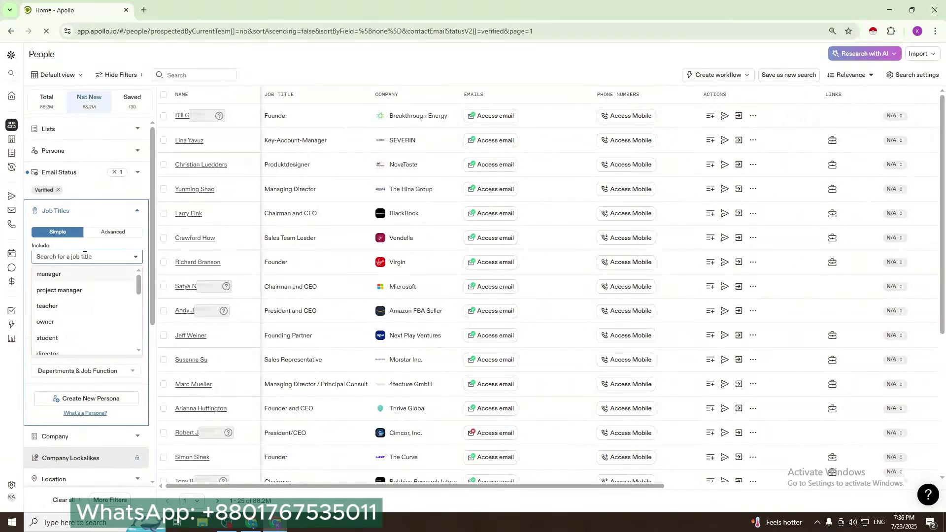
pyautogui.write('ceo')
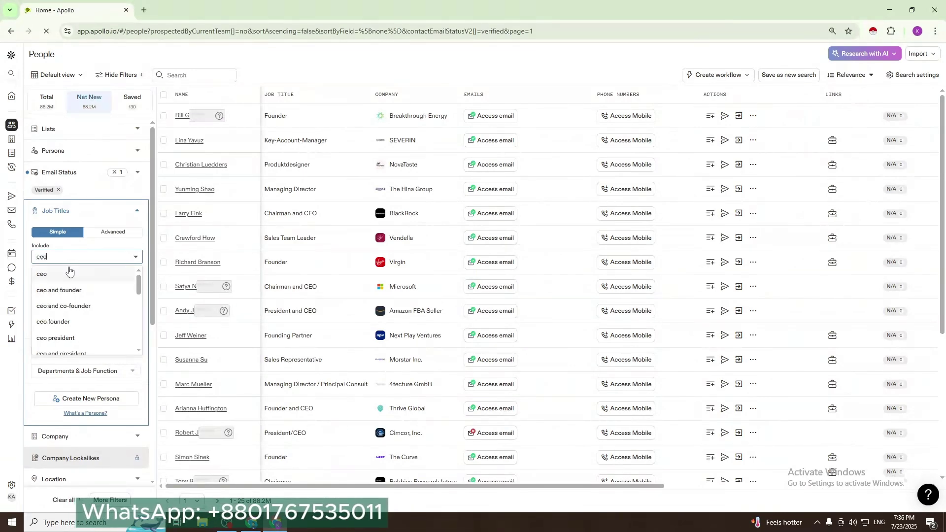
pyautogui.click(60, 275)
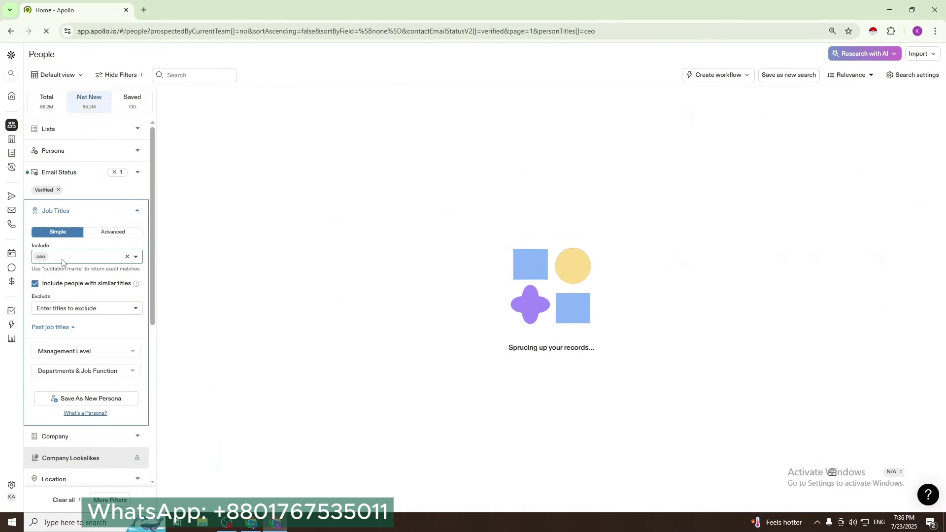
pyautogui.write('OWNer')
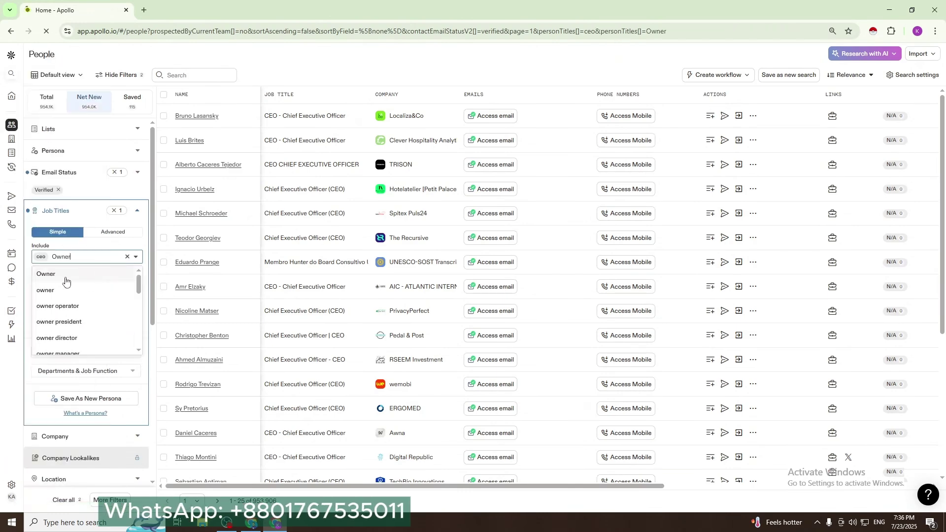
pyautogui.click(67, 275)
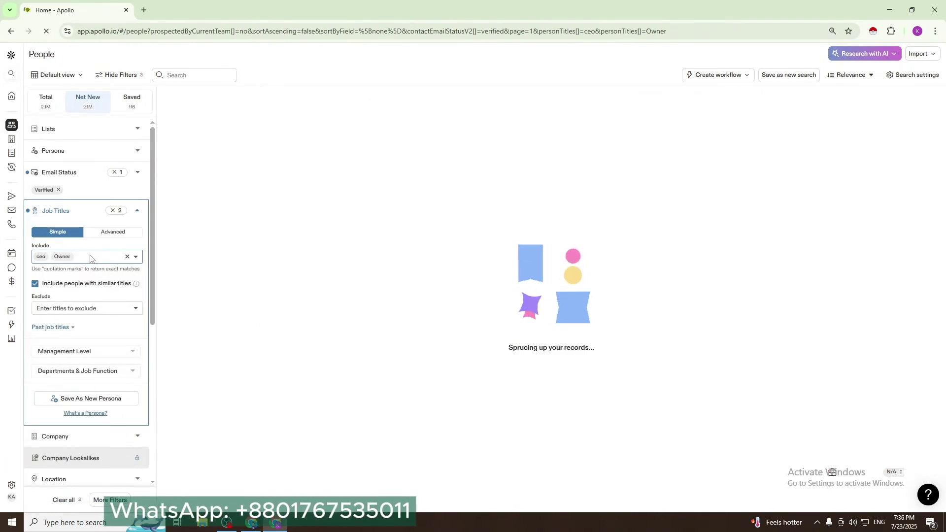
pyautogui.write('Founder')
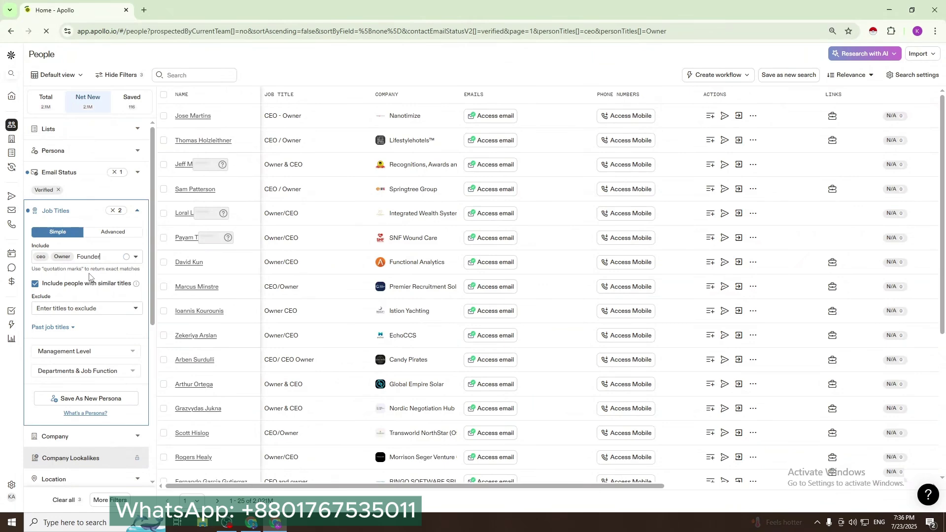
pyautogui.click(87, 271)
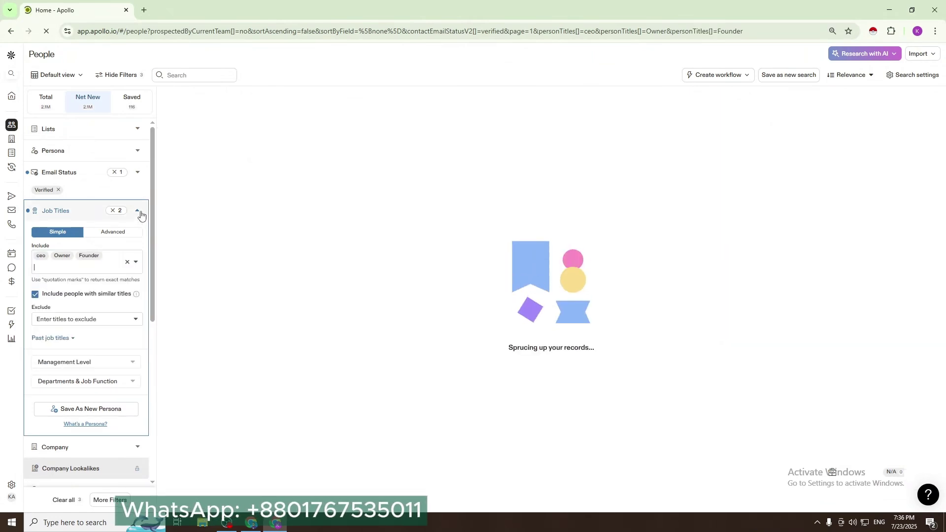
pyautogui.click(140, 212)
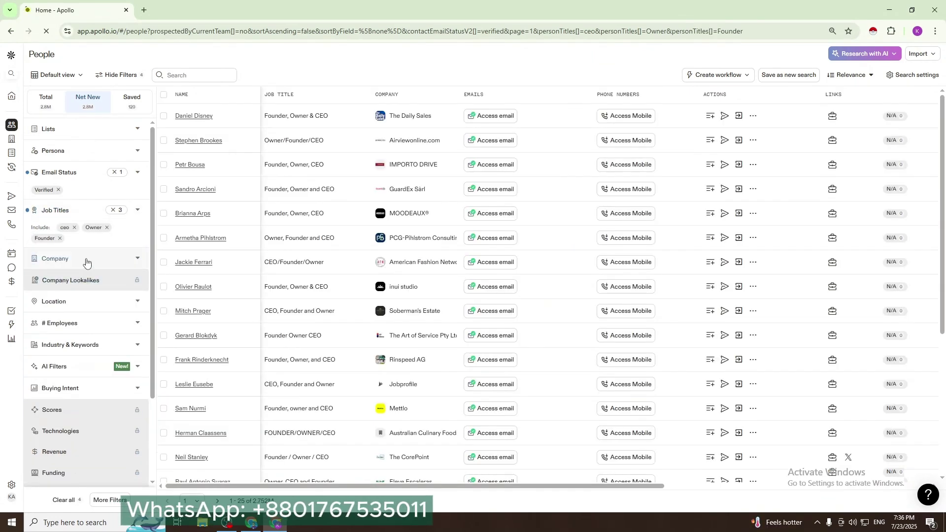
# Look through the Company filter's include options and collapse it without adding companies.
pyautogui.click(86, 259)
pyautogui.click(65, 362)
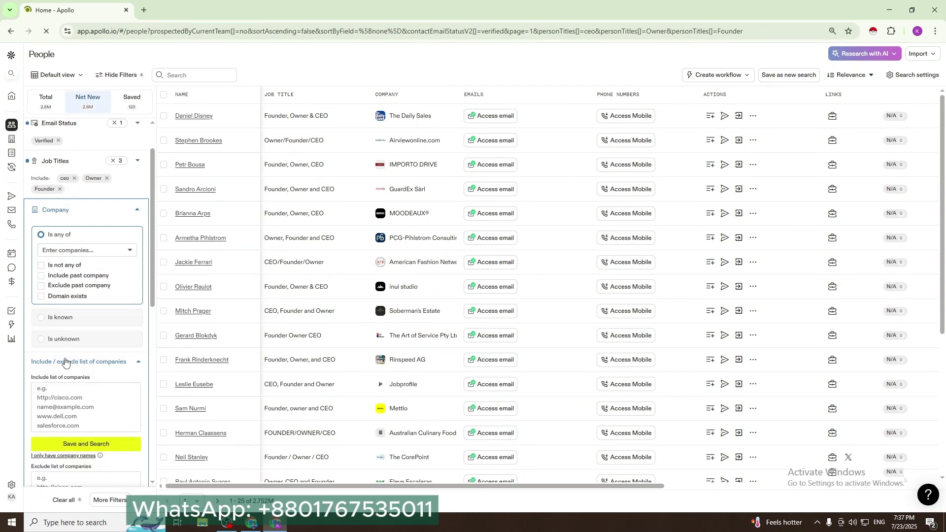
pyautogui.scroll(-1, 69, 355)
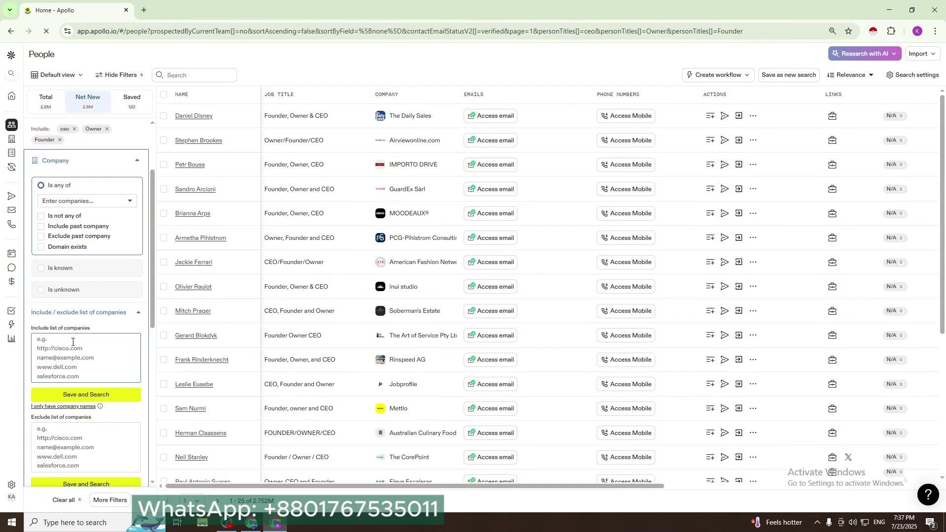
pyautogui.click(73, 341)
pyautogui.scroll(-1, 69, 335)
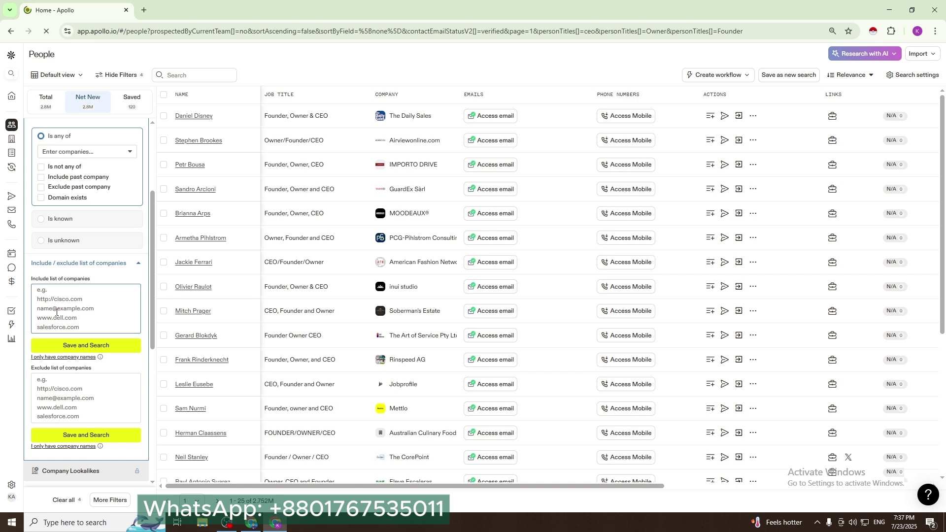
pyautogui.scroll(2, 56, 312)
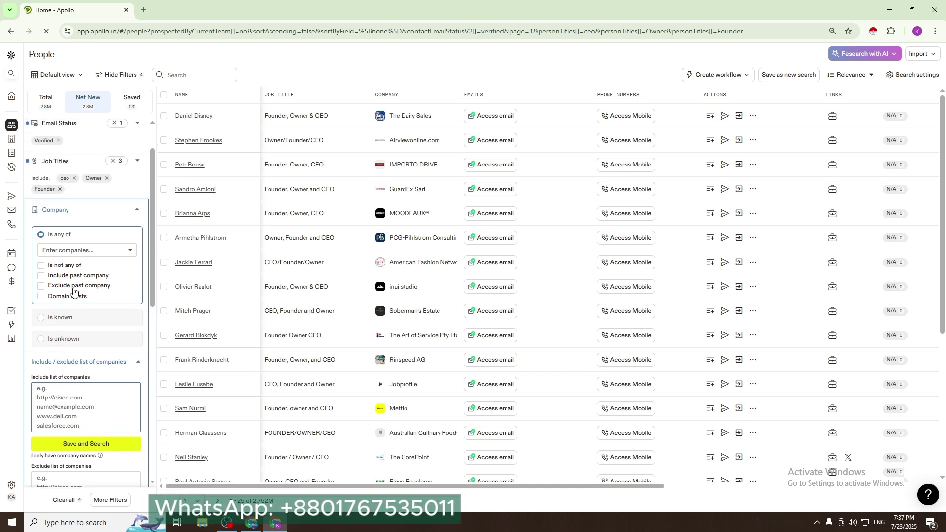
pyautogui.scroll(-2, 76, 315)
pyautogui.scroll(2, 84, 333)
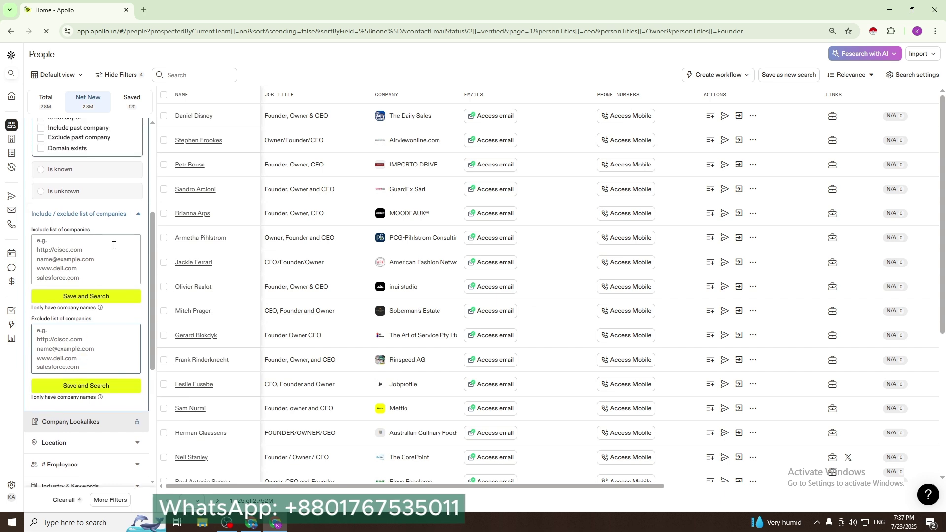
pyautogui.click(138, 212)
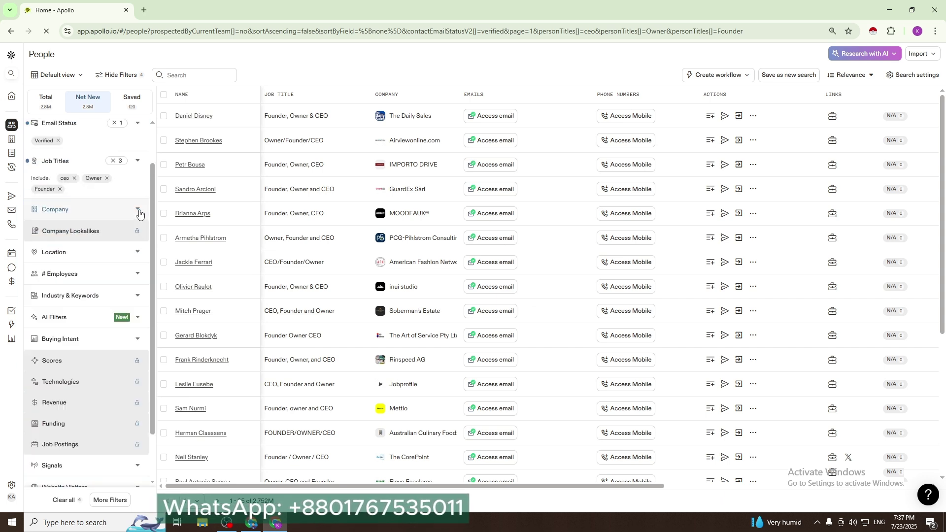
# Include United States as the person location, cutting results to 1.2M.
pyautogui.click(82, 253)
pyautogui.scroll(-2, 79, 266)
pyautogui.click(68, 219)
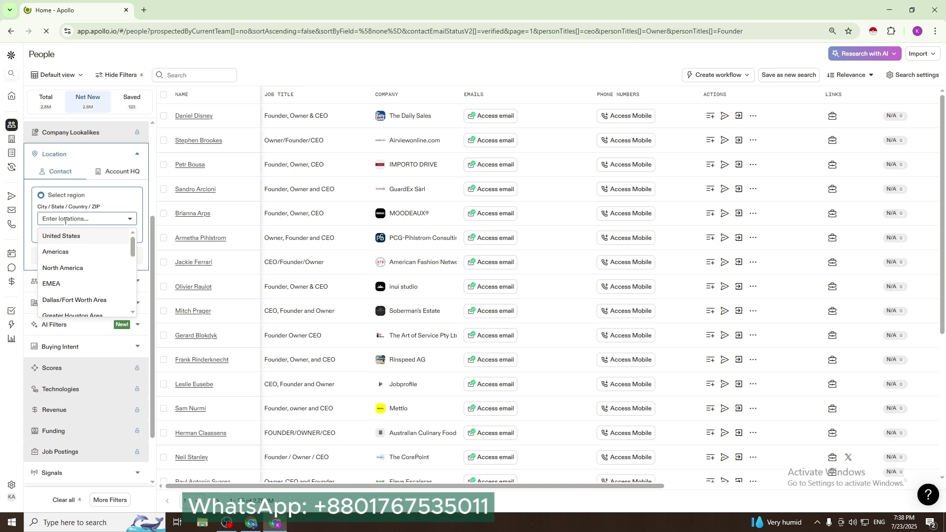
pyautogui.click(28, 242)
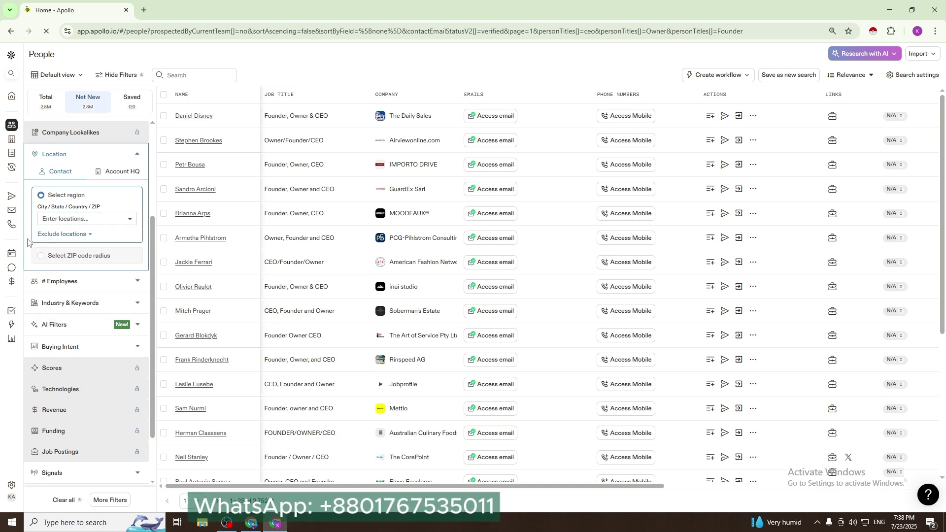
pyautogui.click(72, 235)
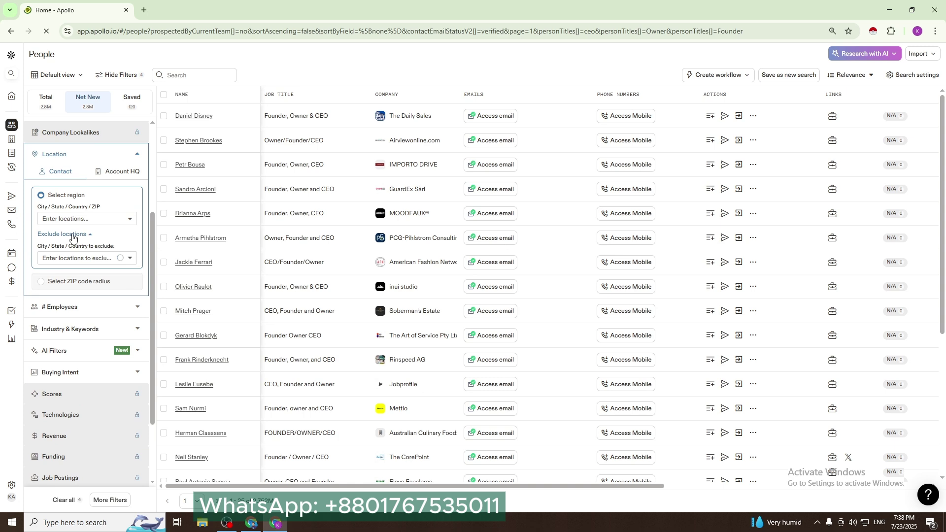
pyautogui.click(71, 256)
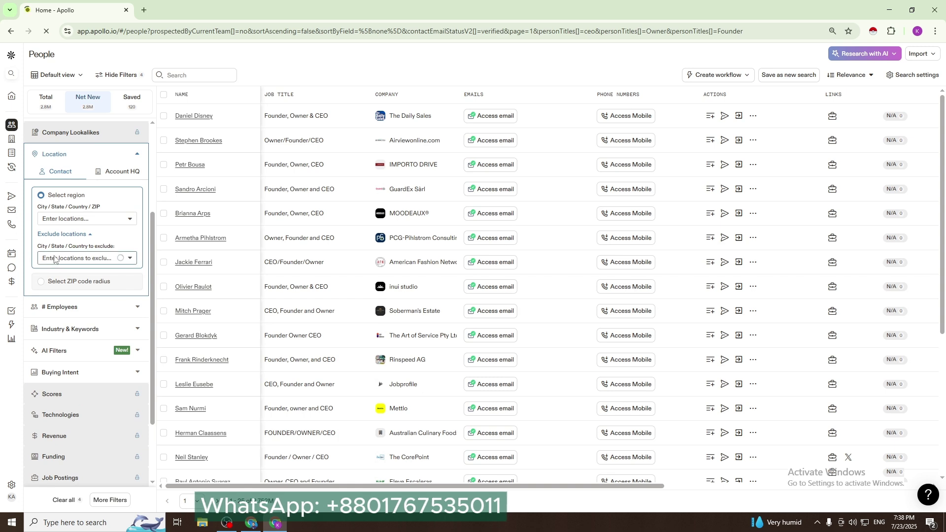
pyautogui.click(97, 220)
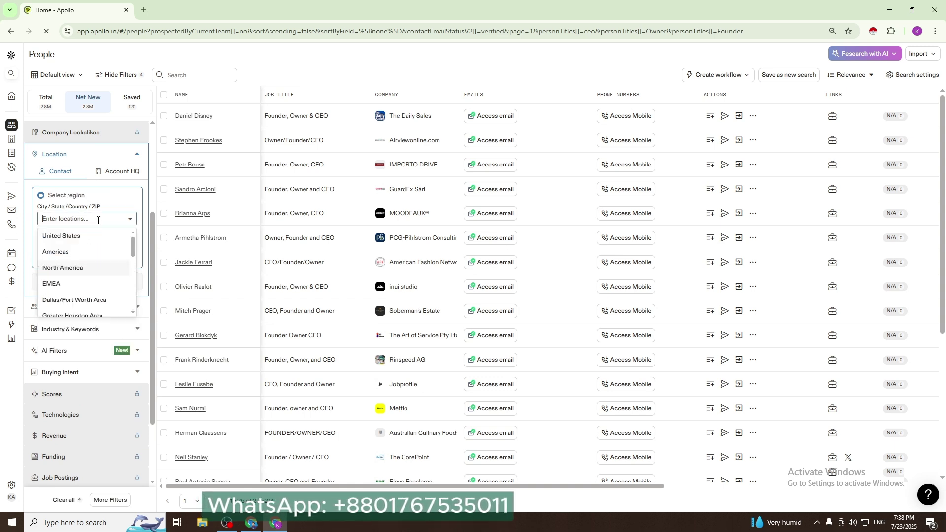
pyautogui.click(73, 236)
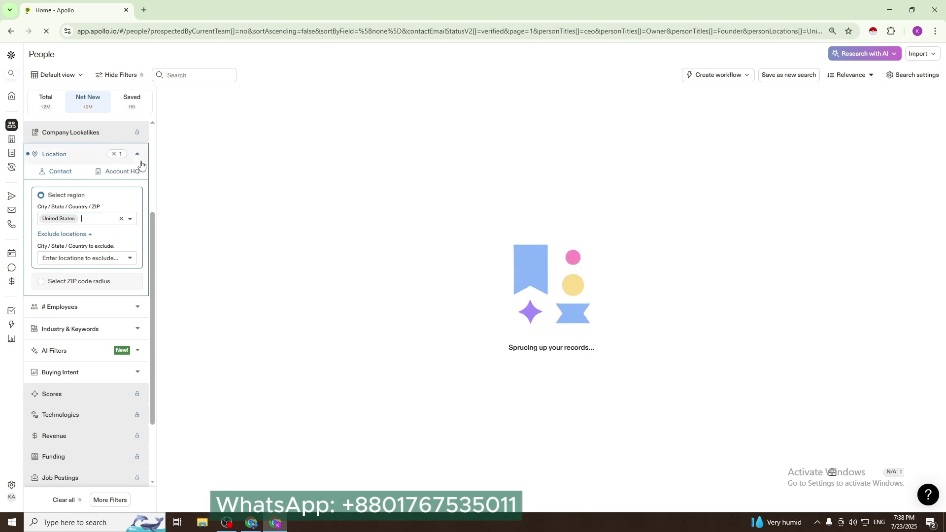
pyautogui.click(133, 157)
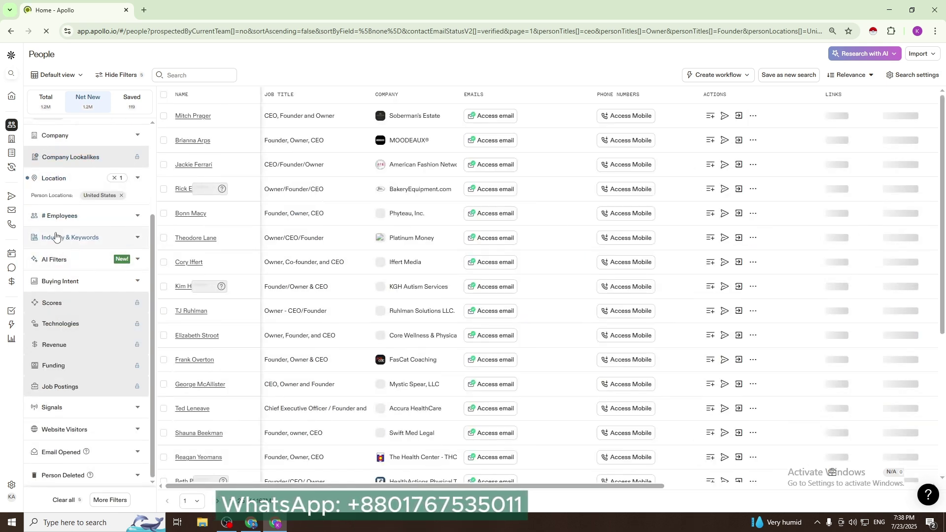
# Limit company size to 21-50 employees, leaving 113.2K prospects.
pyautogui.click(79, 216)
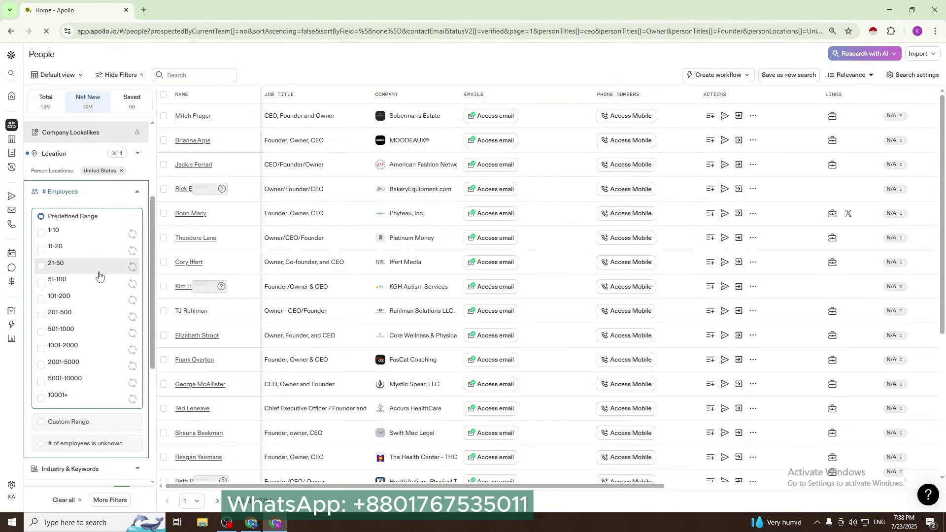
pyautogui.click(41, 258)
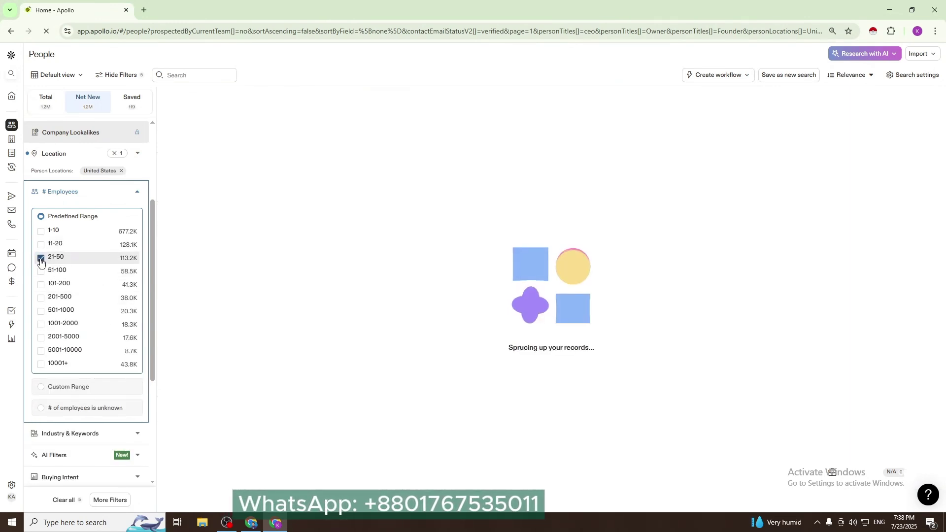
pyautogui.click(138, 192)
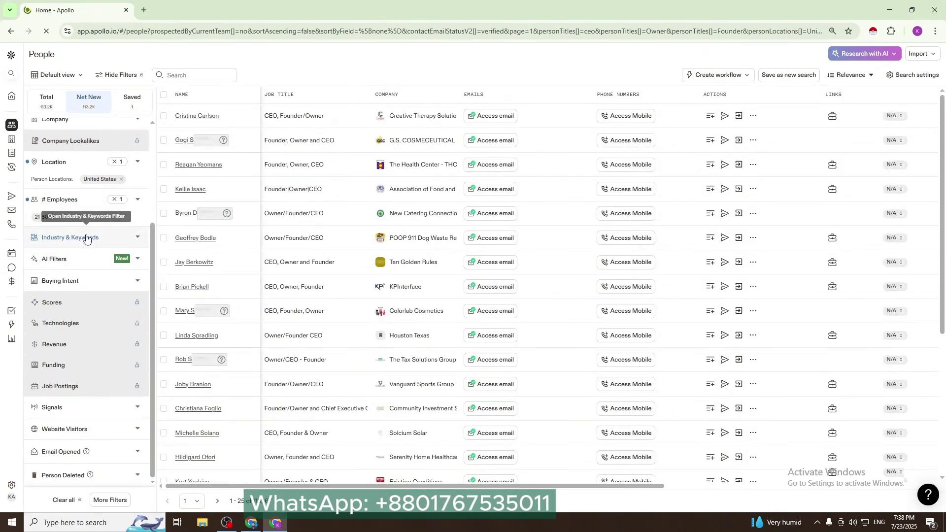
# Add the marketing & advertising industry filter, narrowing results to 4,635 prospects.
pyautogui.click(80, 239)
pyautogui.click(60, 262)
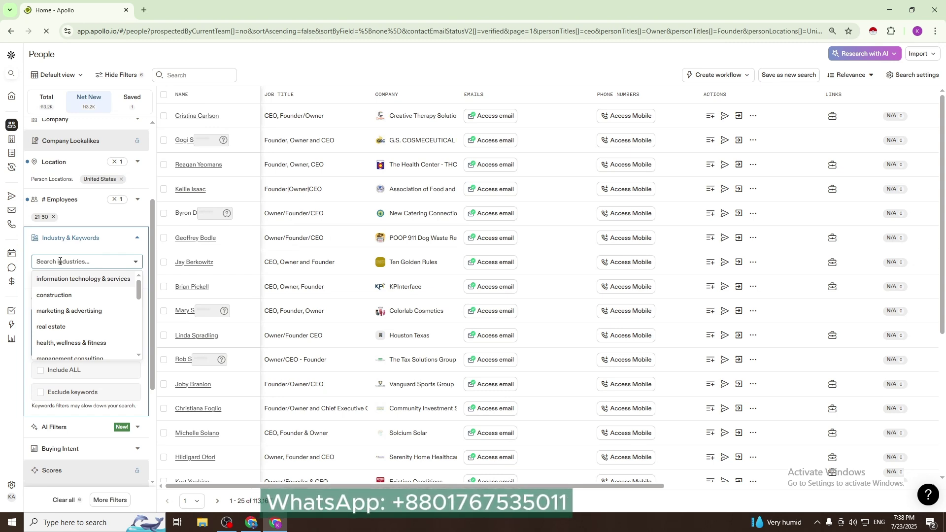
pyautogui.click(75, 311)
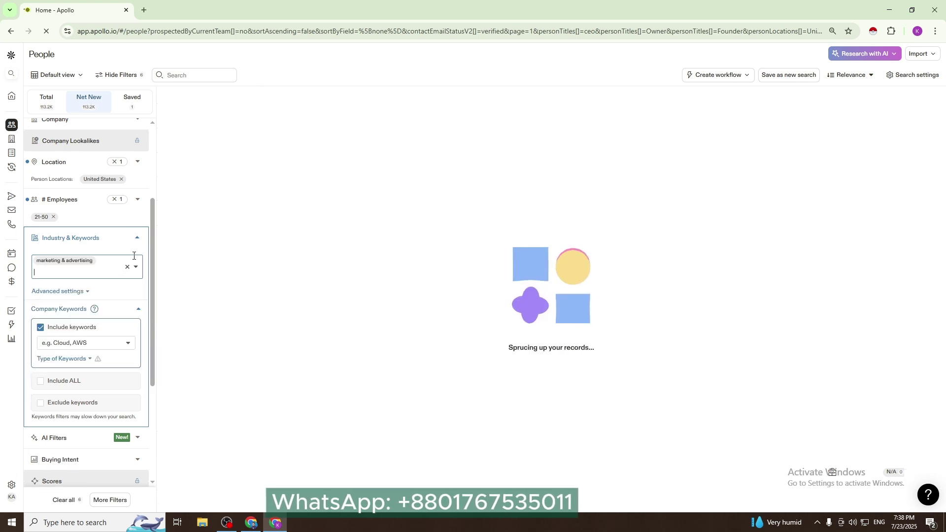
pyautogui.click(138, 238)
pyautogui.scroll(-3, 94, 276)
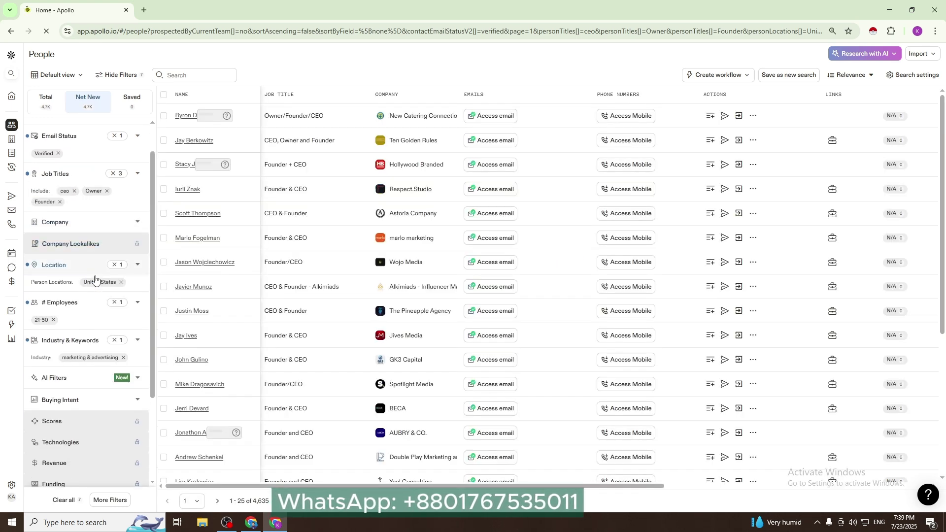
pyautogui.scroll(4, 98, 296)
pyautogui.scroll(-5, 419, 310)
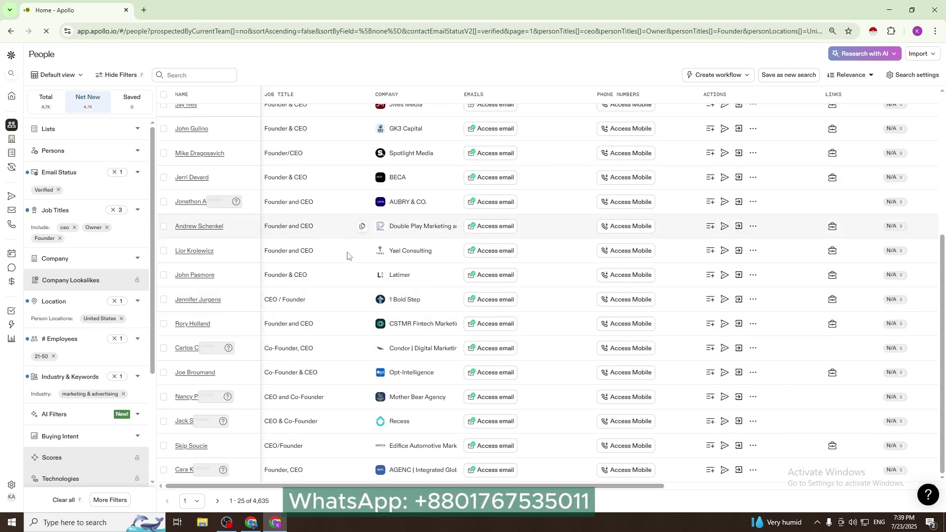
pyautogui.scroll(1, 345, 256)
pyautogui.scroll(-1, 320, 261)
pyautogui.scroll(5, 295, 295)
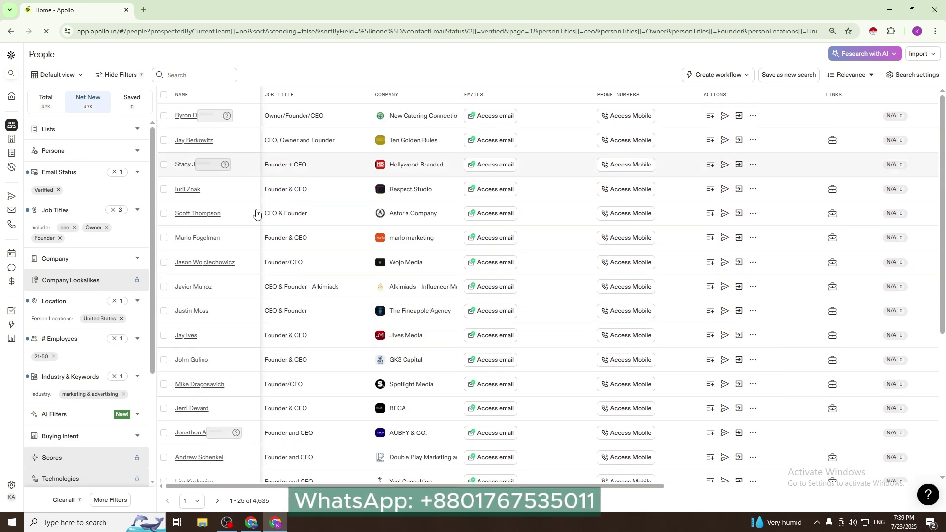
pyautogui.scroll(-5, 305, 321)
pyautogui.doubleClick(261, 501)
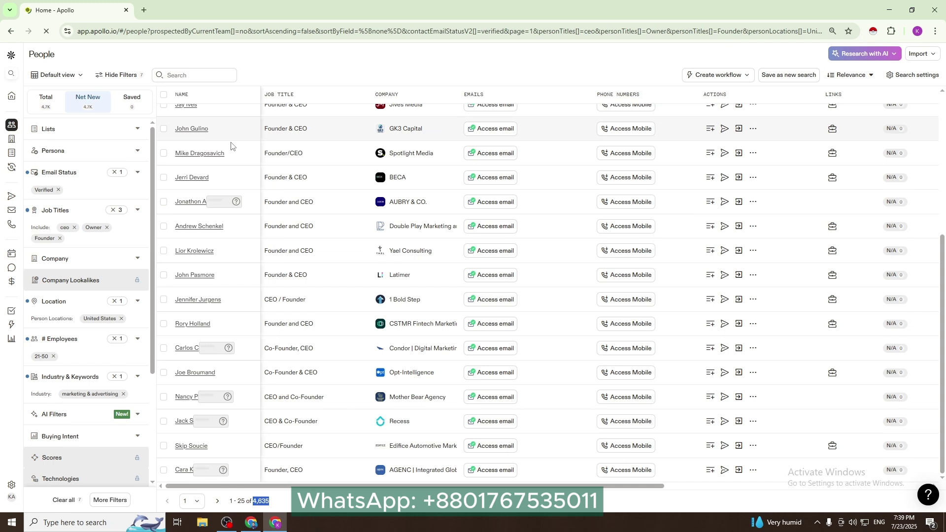
# Reload the Net New results and select the 25 people on this page.
pyautogui.click(102, 102)
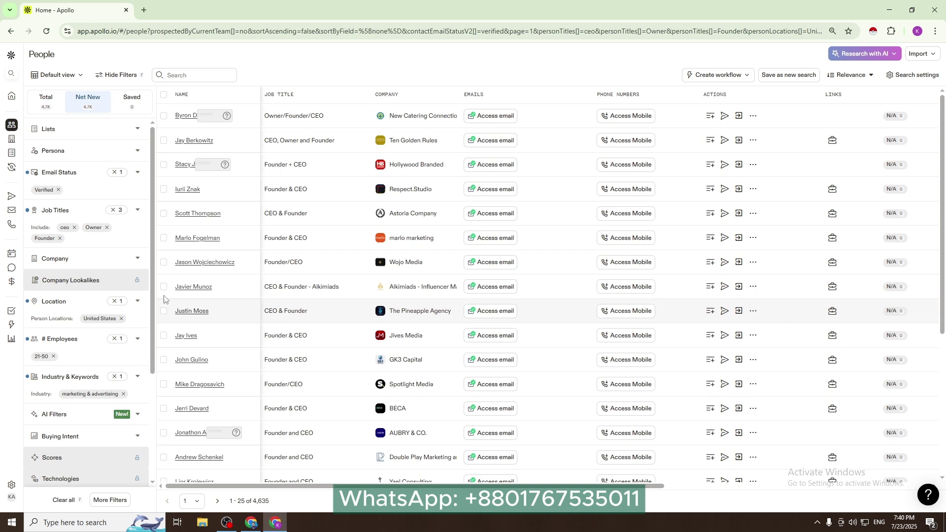
pyautogui.click(164, 96)
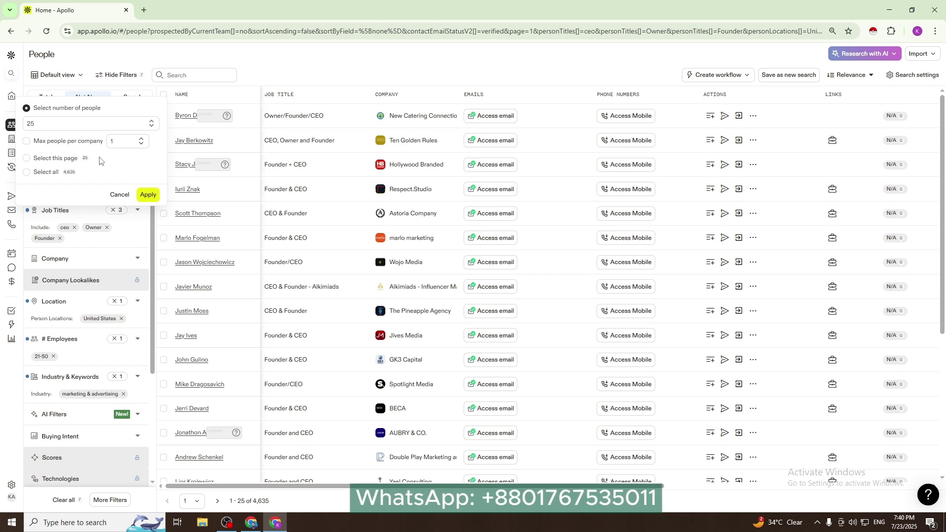
pyautogui.click(27, 173)
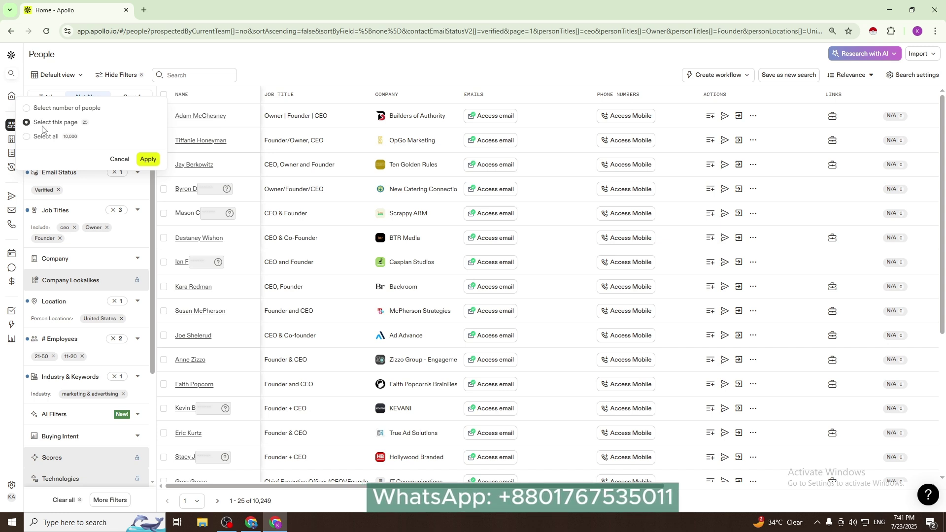
pyautogui.click(148, 159)
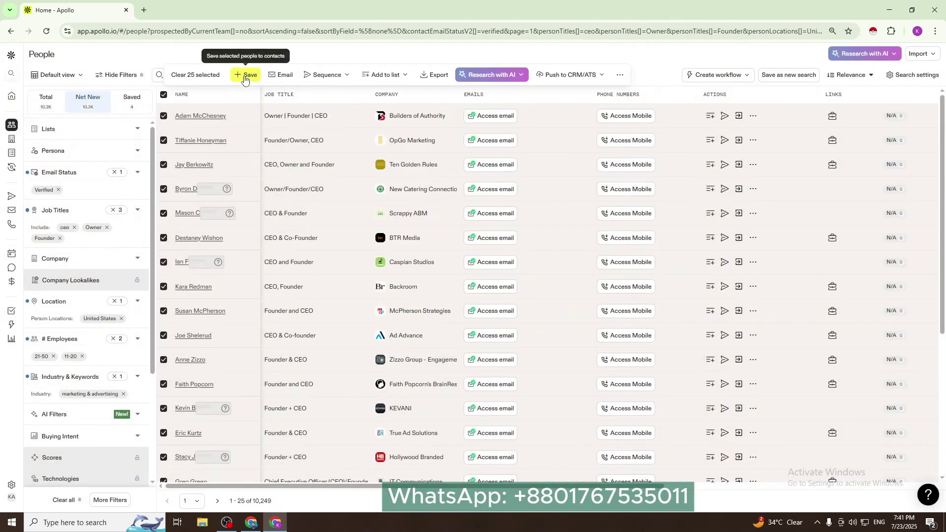
# Create a '100 Leads' list and save the 25 selected contacts into it.
pyautogui.click(246, 76)
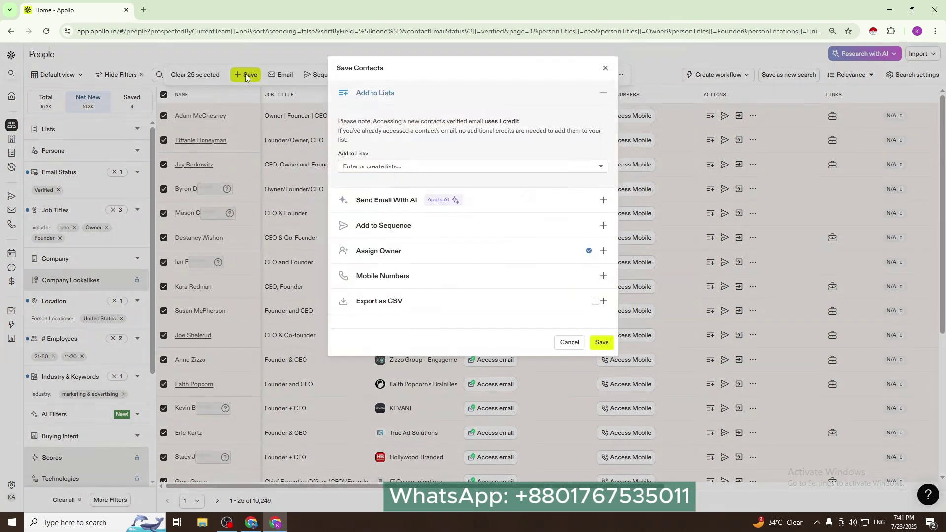
pyautogui.click(361, 168)
pyautogui.click(373, 166)
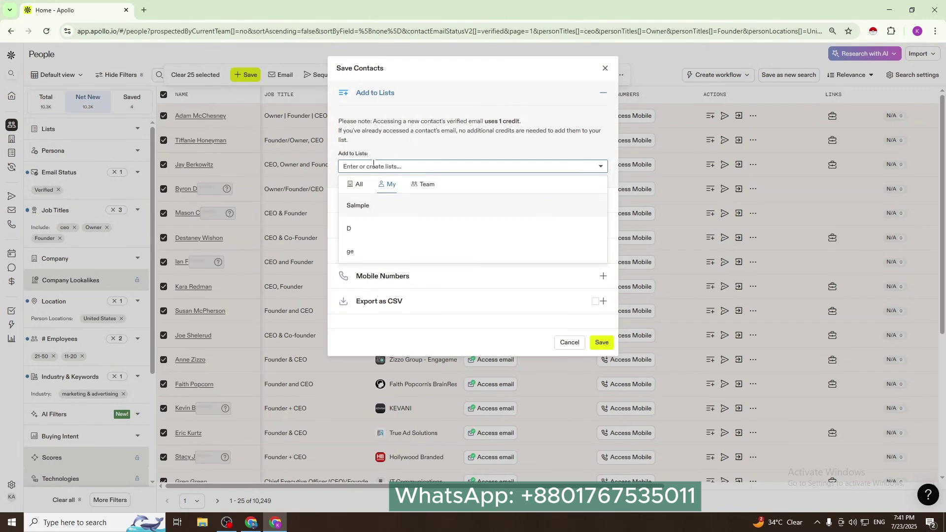
pyautogui.write('100 Leads')
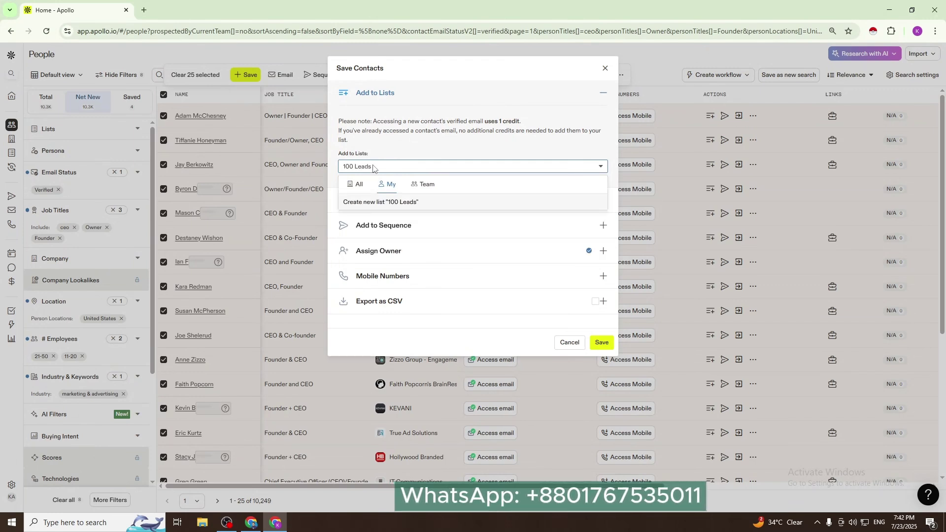
pyautogui.click(429, 203)
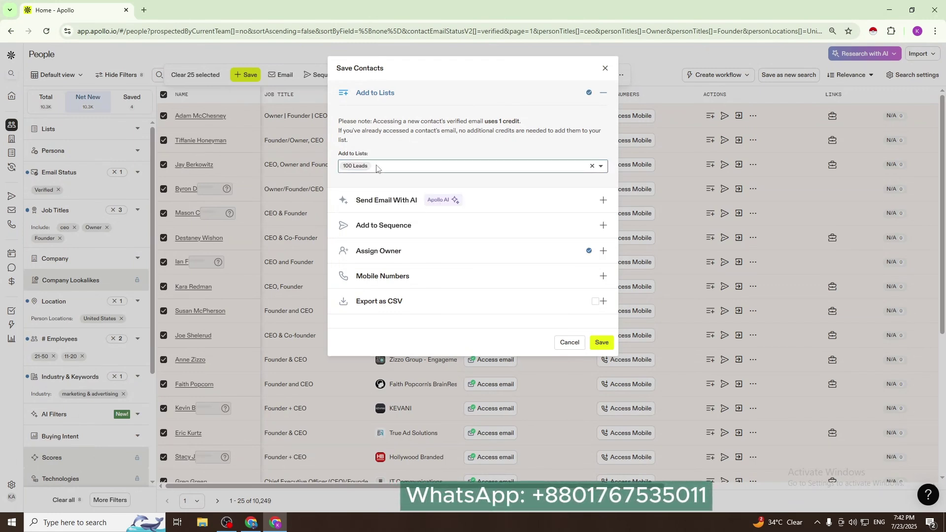
pyautogui.click(600, 342)
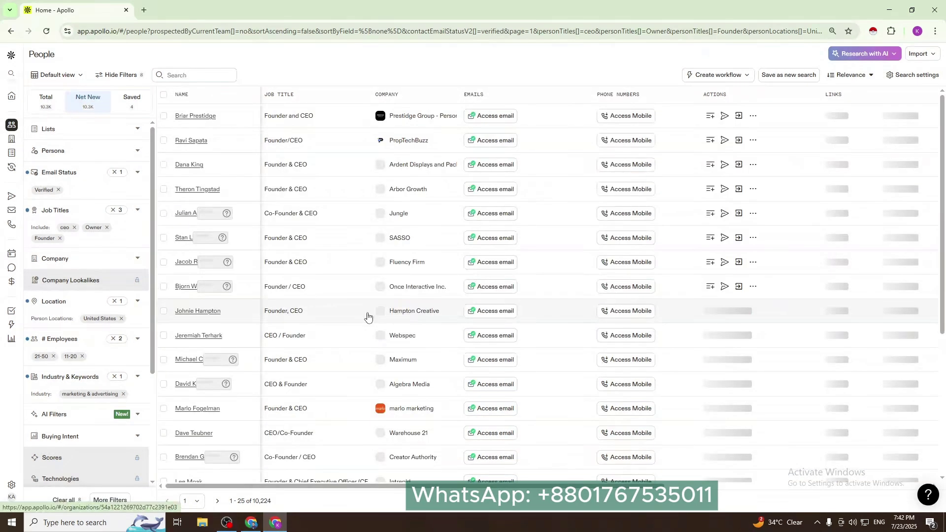
# Select the 25 people on the current page for saving to a list, then reload the search results.
pyautogui.click(163, 95)
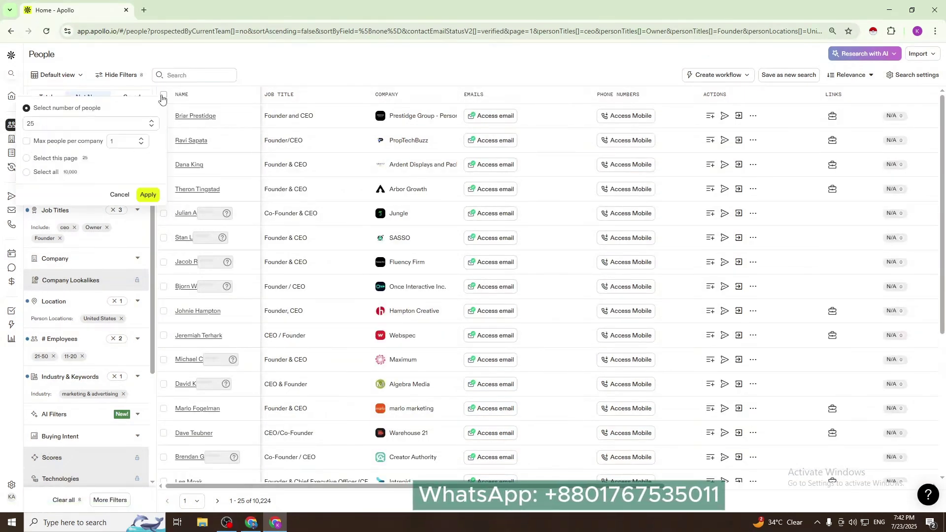
pyautogui.click(26, 158)
pyautogui.click(147, 156)
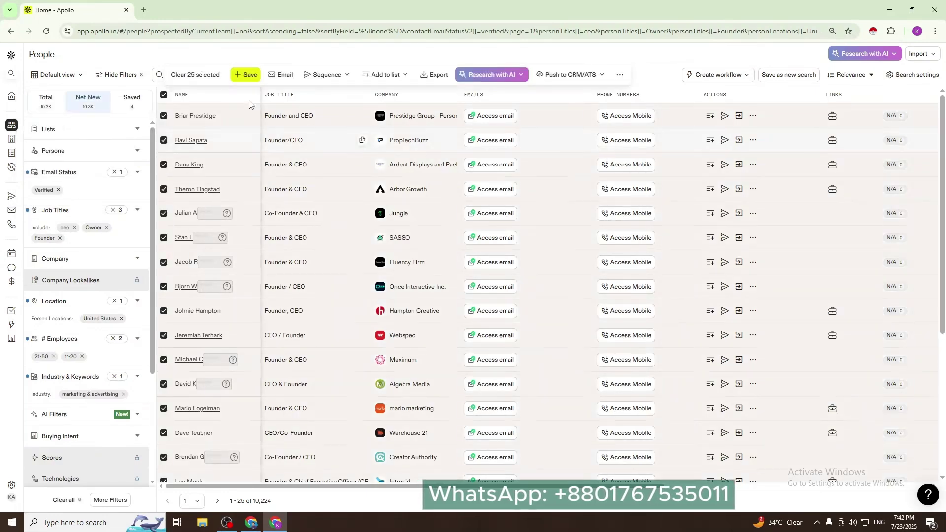
pyautogui.click(245, 74)
pyautogui.click(411, 167)
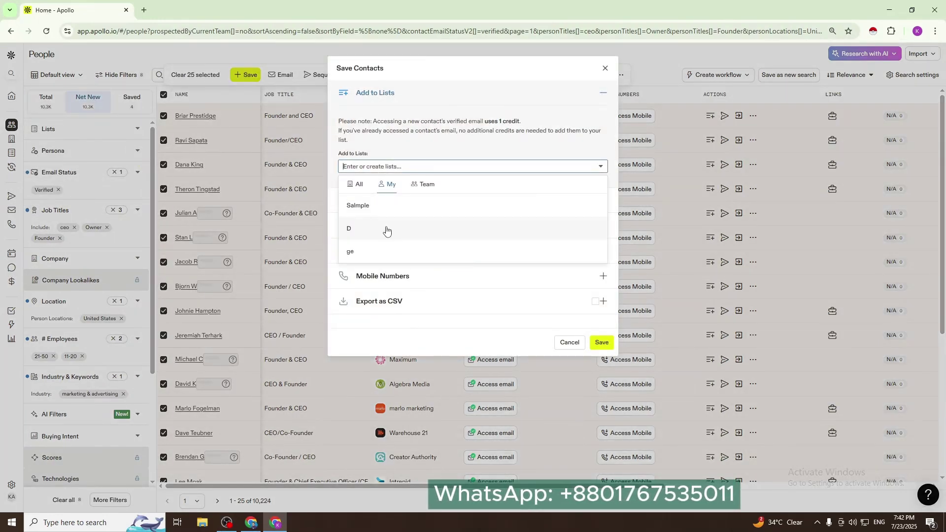
pyautogui.click(46, 34)
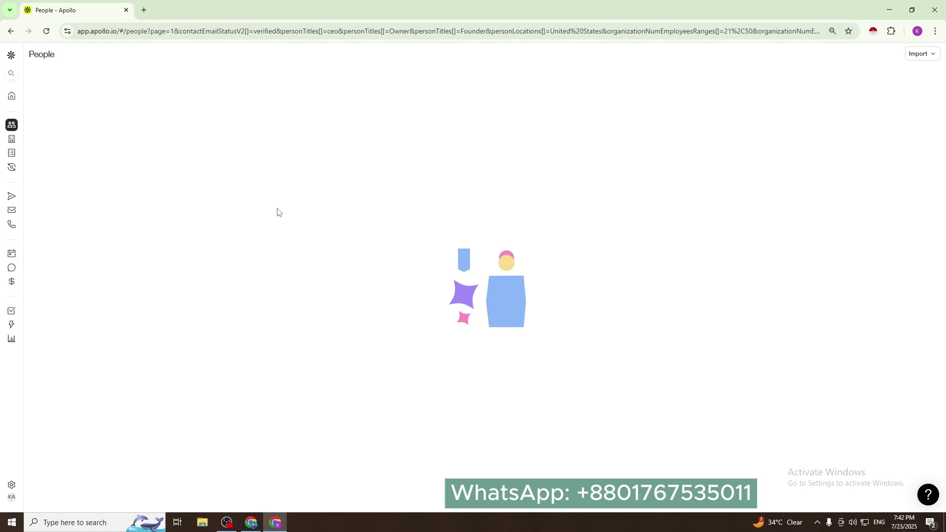
# Reselect the page's 25 people and add them to the 100 Leads list.
pyautogui.click(164, 94)
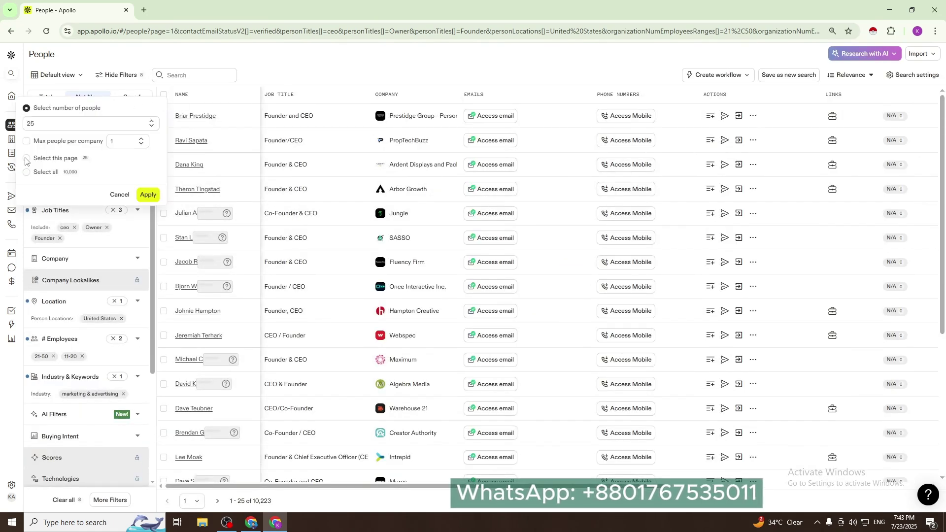
pyautogui.click(26, 159)
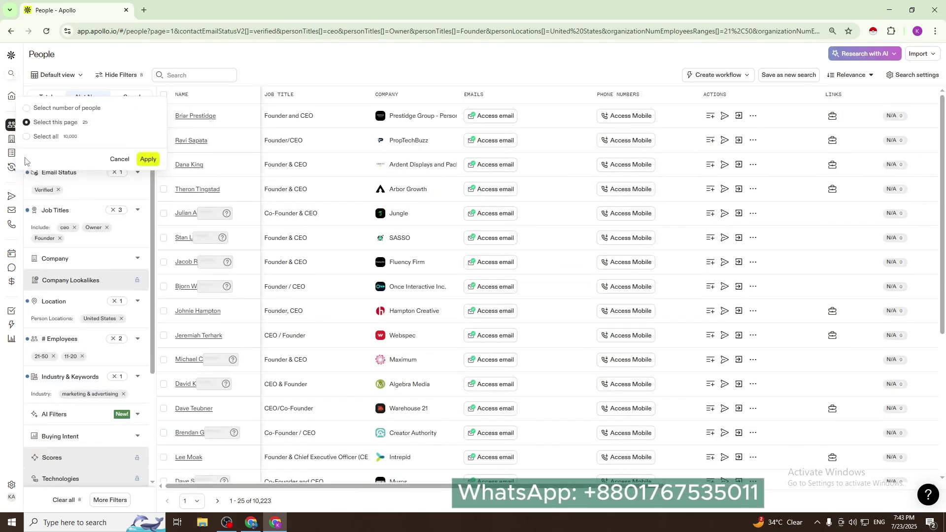
pyautogui.click(148, 159)
pyautogui.click(241, 79)
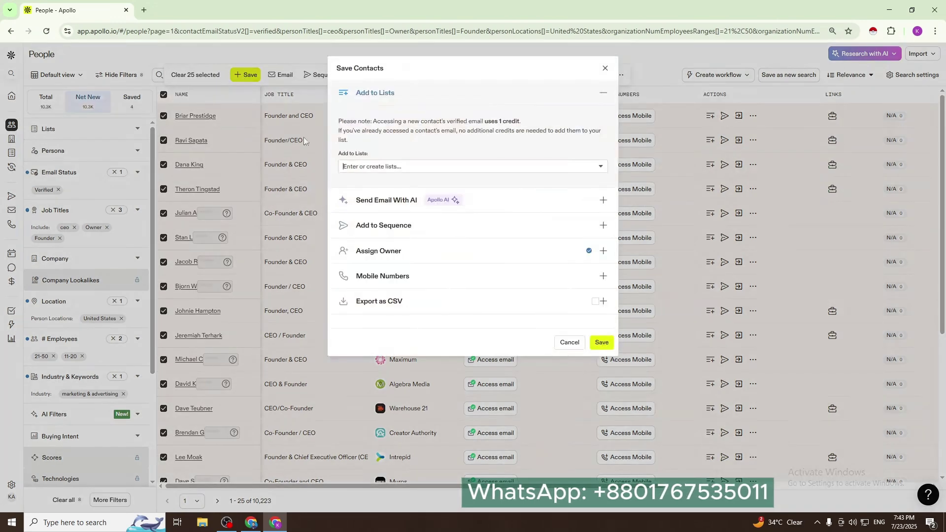
pyautogui.click(374, 167)
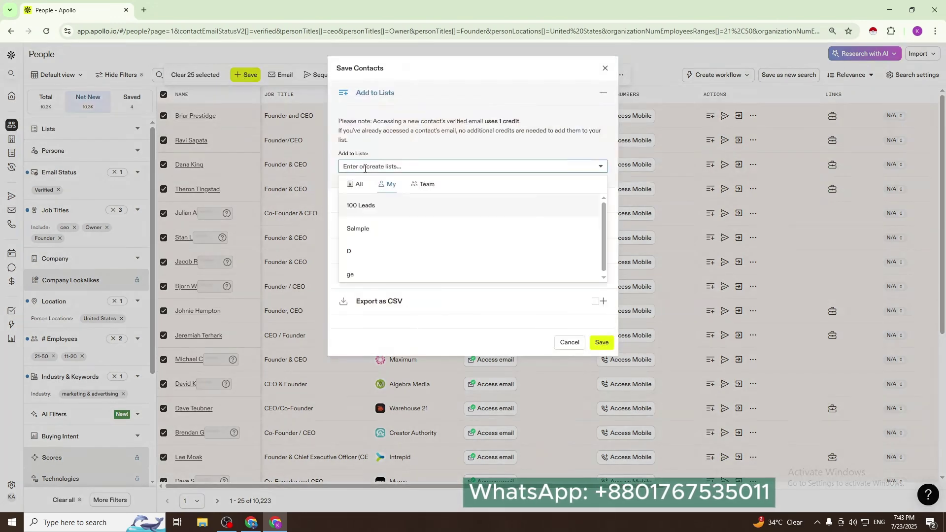
pyautogui.click(430, 208)
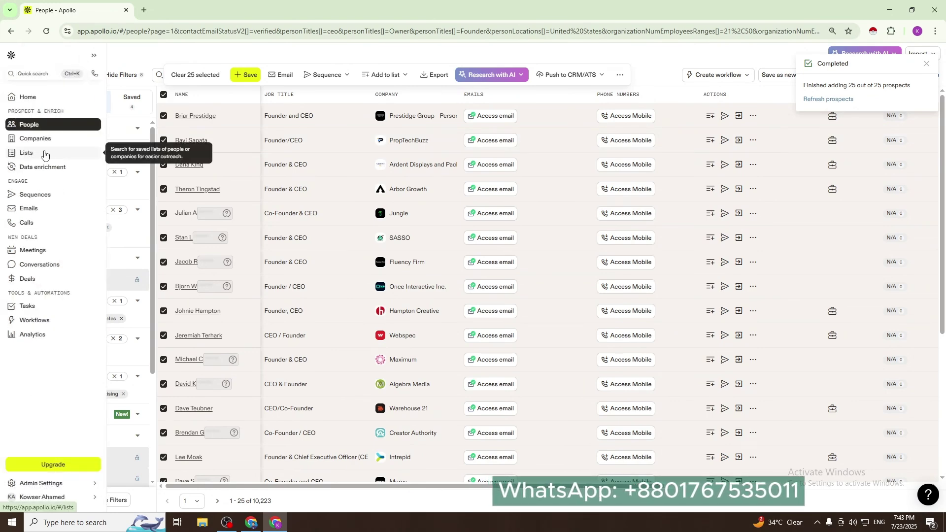
# Open the 100 Leads list from Lists to view its 50 saved records.
pyautogui.click(41, 155)
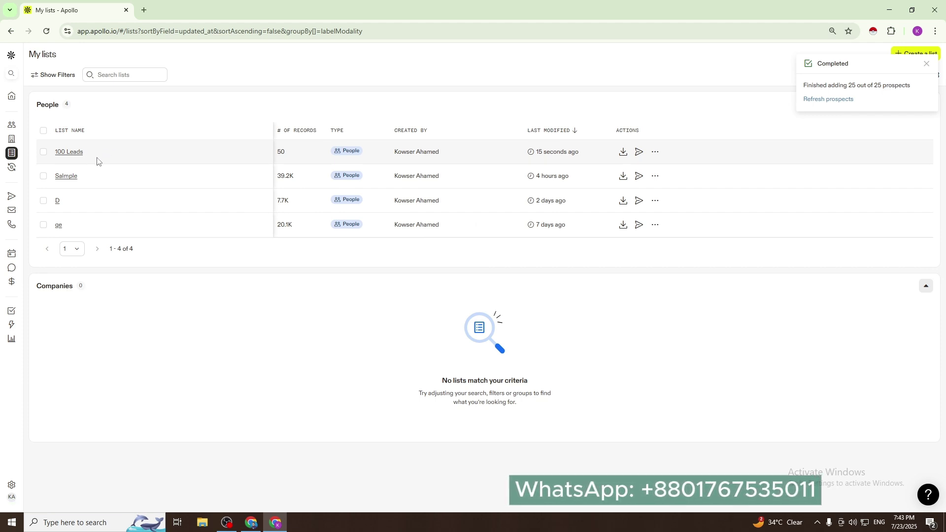
pyautogui.click(79, 154)
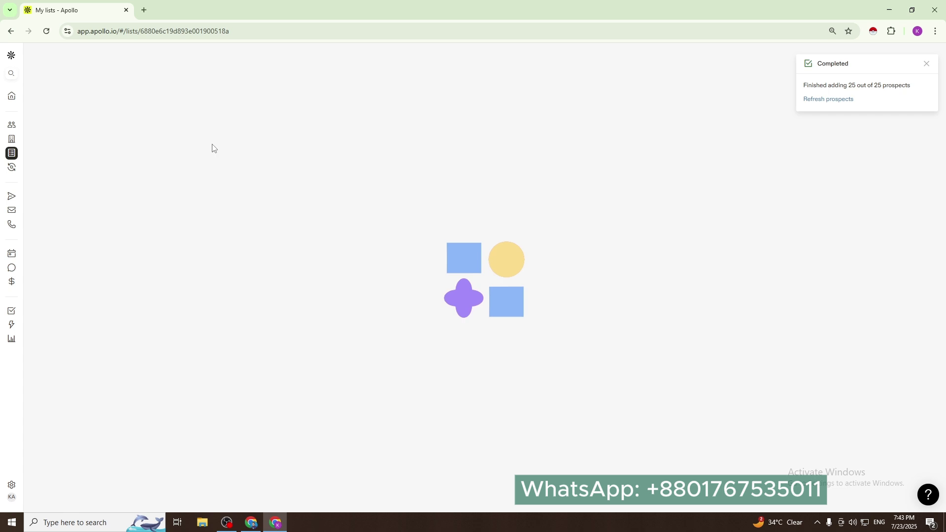
pyautogui.scroll(5, 495, 331)
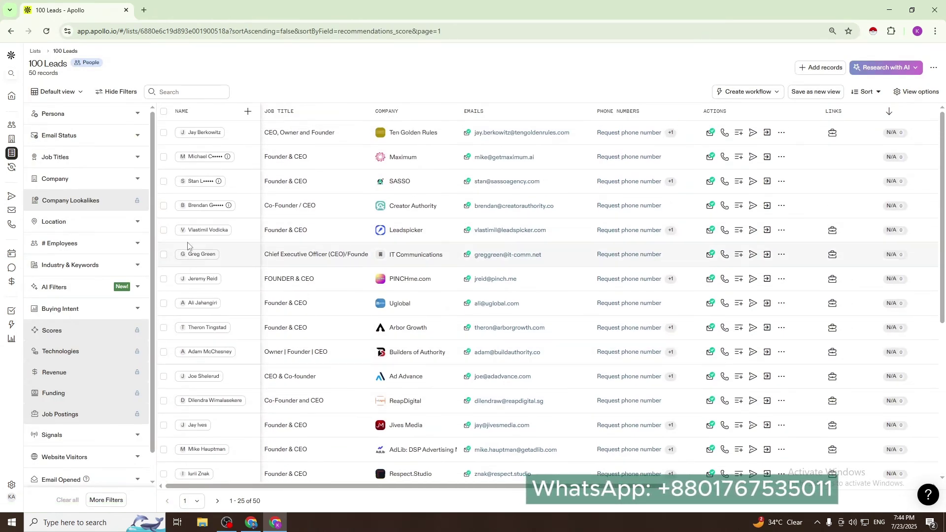
# Select all 50 records and export them, downloading apollo-contacts-export (3).csv.
pyautogui.click(164, 112)
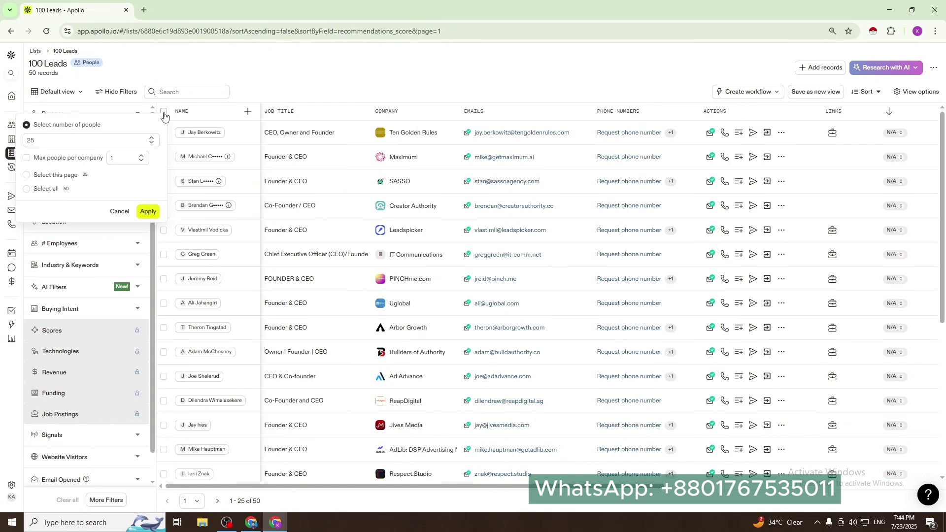
pyautogui.click(27, 190)
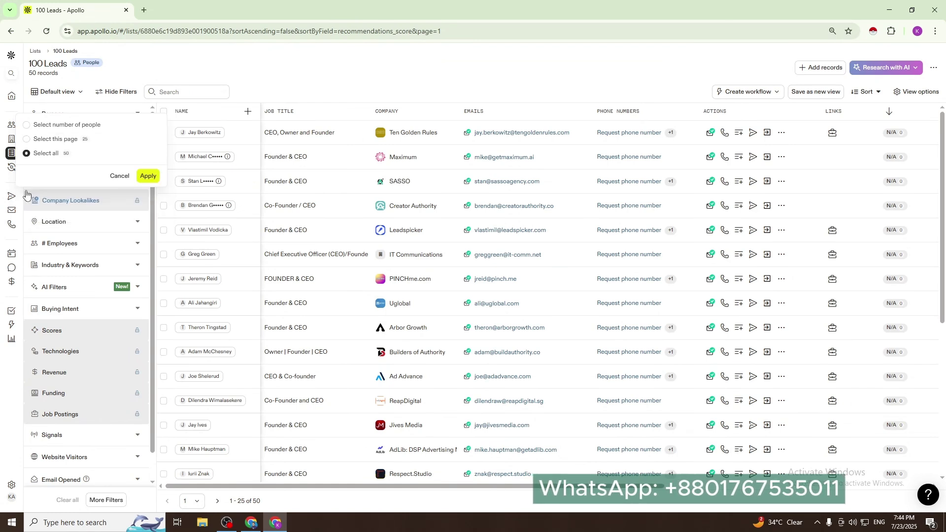
pyautogui.click(149, 176)
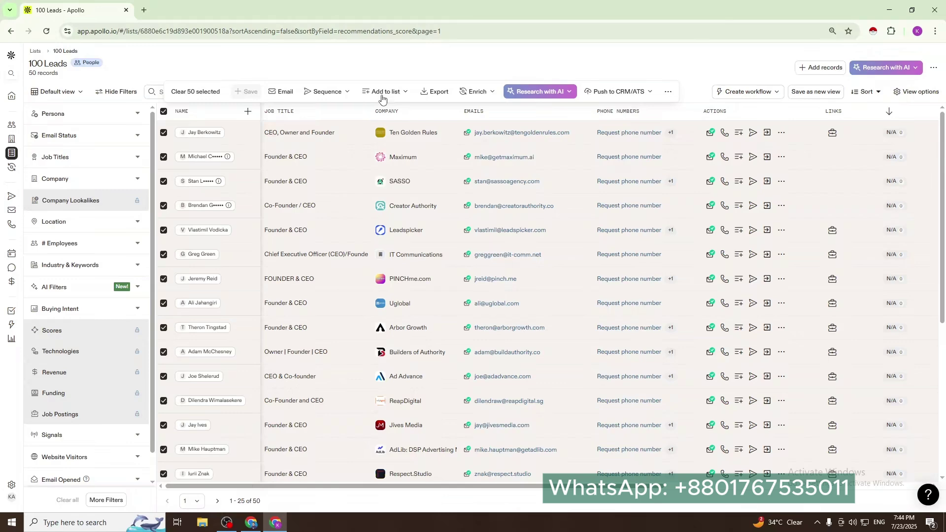
pyautogui.click(434, 92)
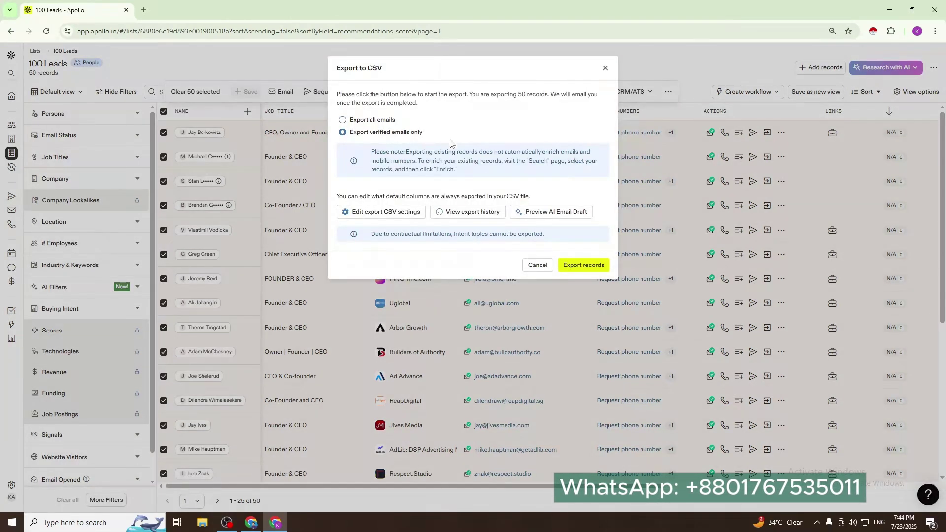
pyautogui.press('Return')
pyautogui.click(582, 145)
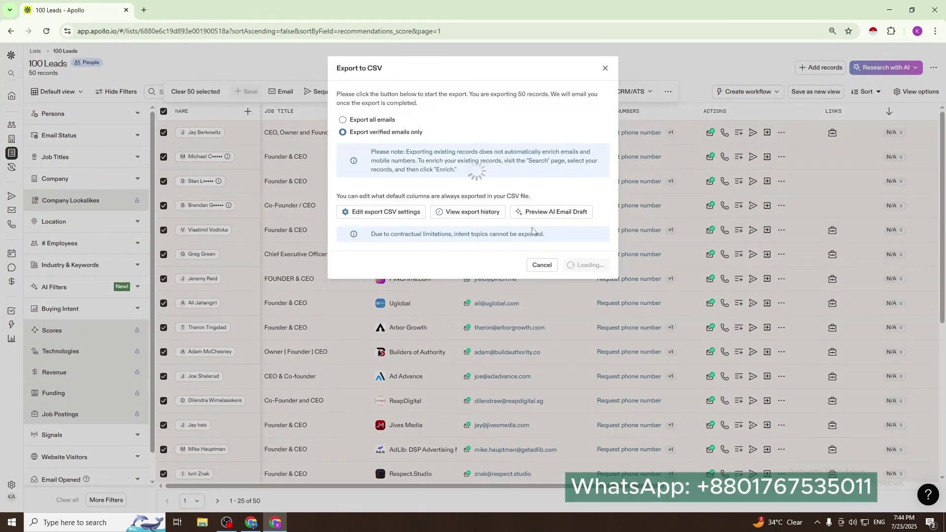
pyautogui.click(585, 144)
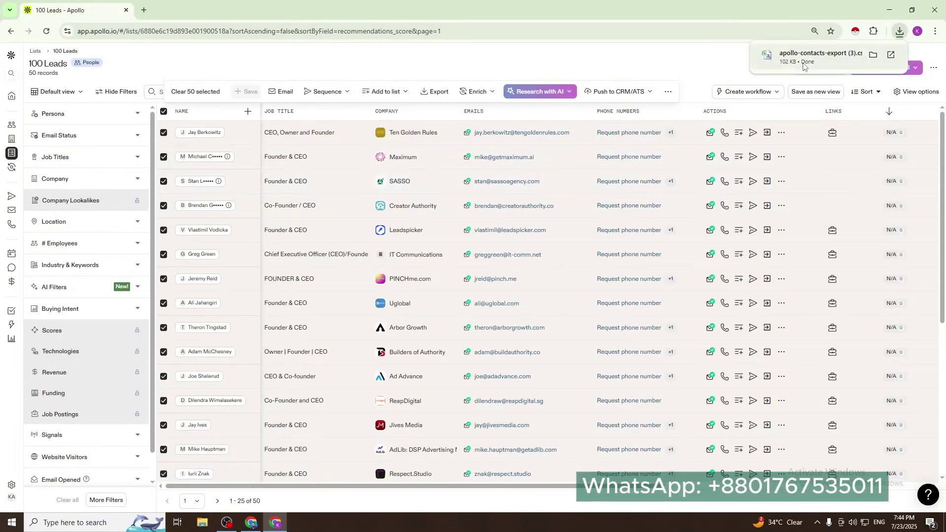
# Open apollo-contacts-export (3).csv in Excel and maximize its window.
pyautogui.click(817, 58)
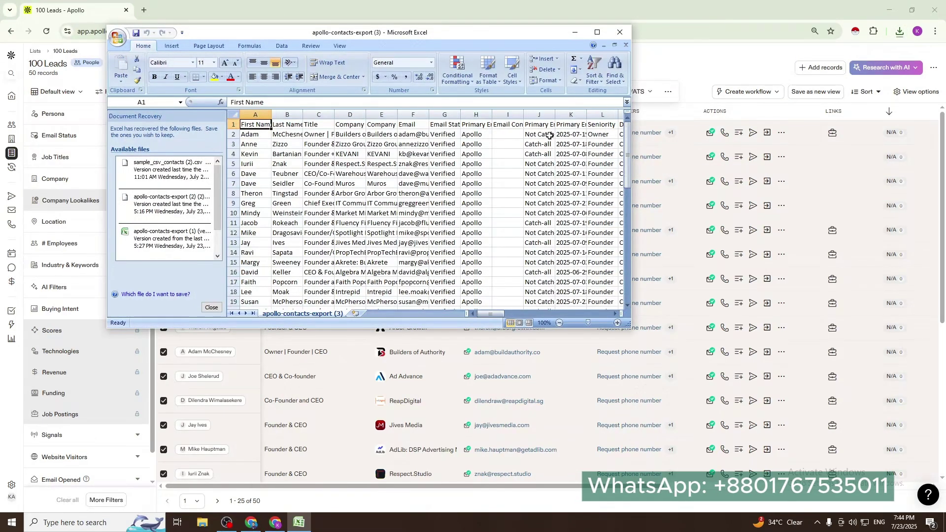
pyautogui.click(597, 32)
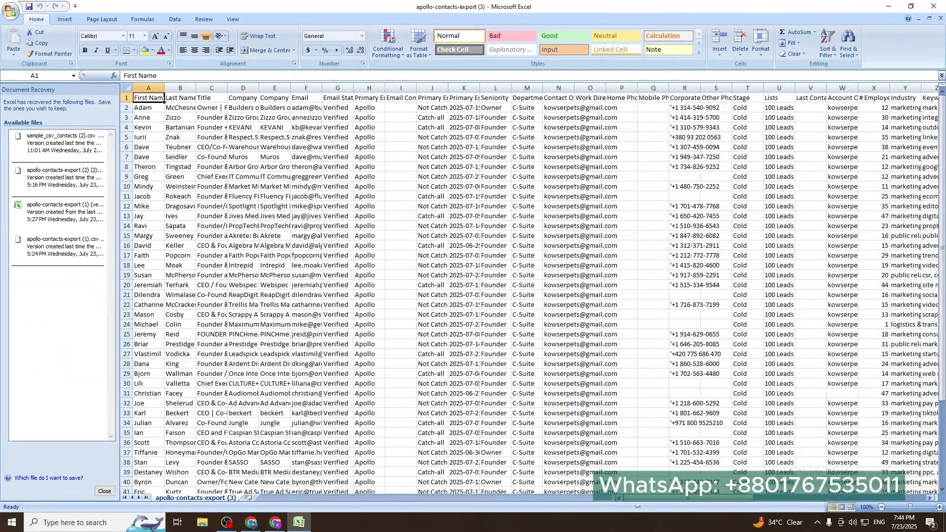
pyautogui.moveTo(640, 498); pyautogui.dragTo(592, 499)
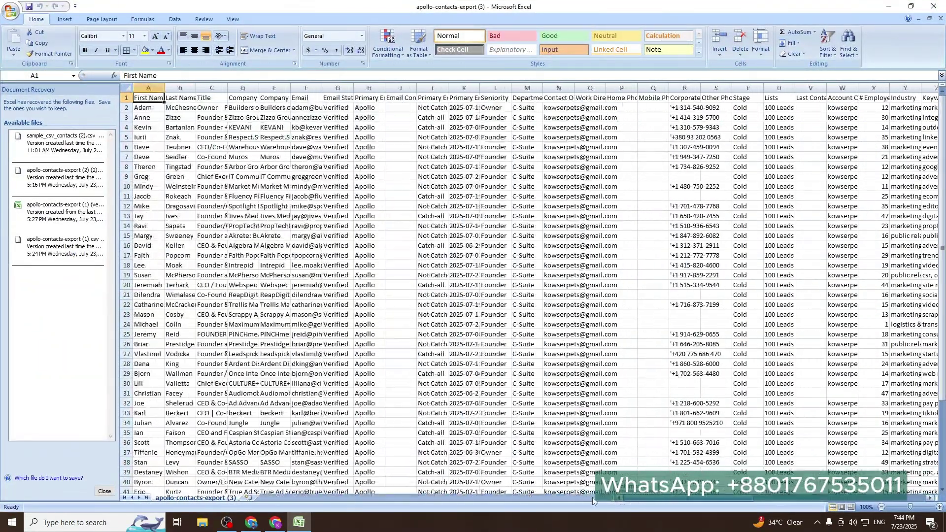